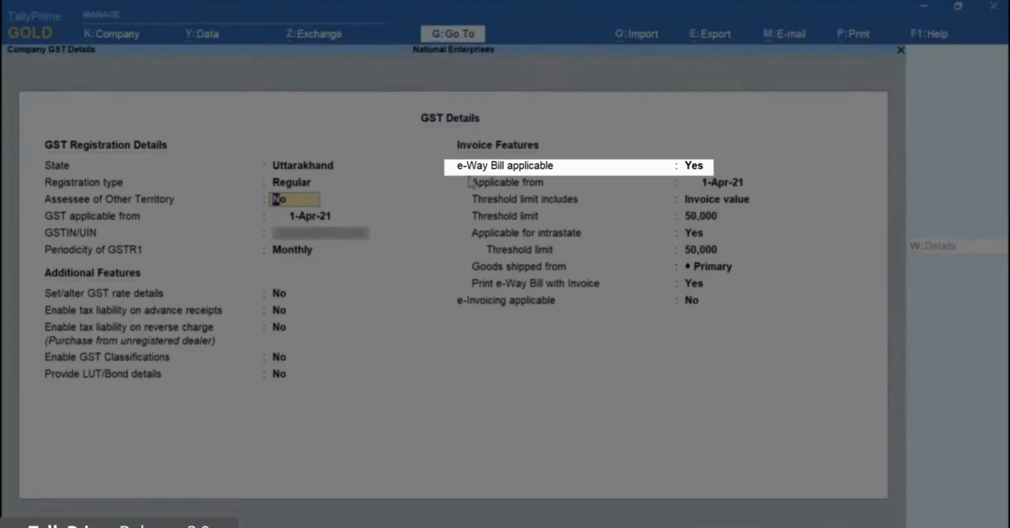
# - Keep e-Way Bill applicable from 1-Apr-21 and base its threshold limit on the invoice value
pyautogui.click(694, 168)
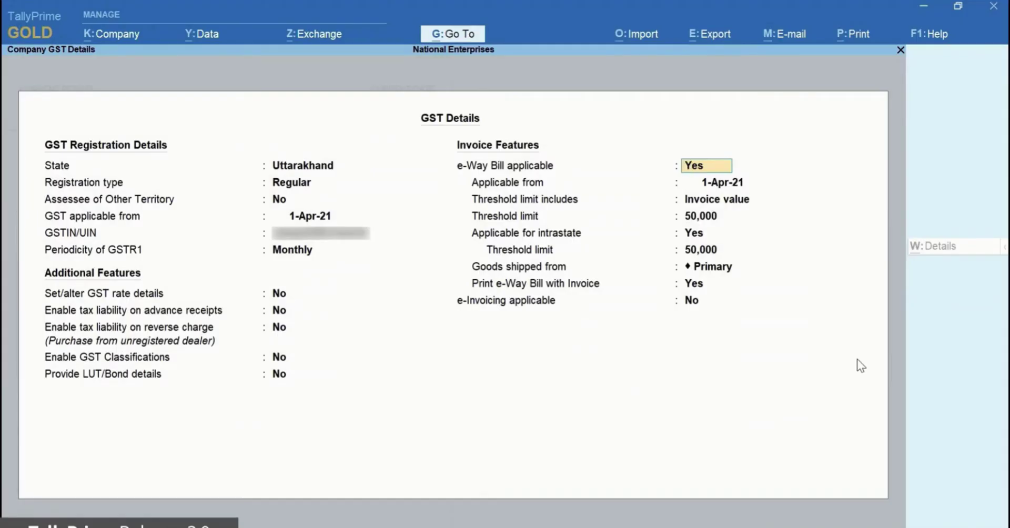
pyautogui.press('Return')
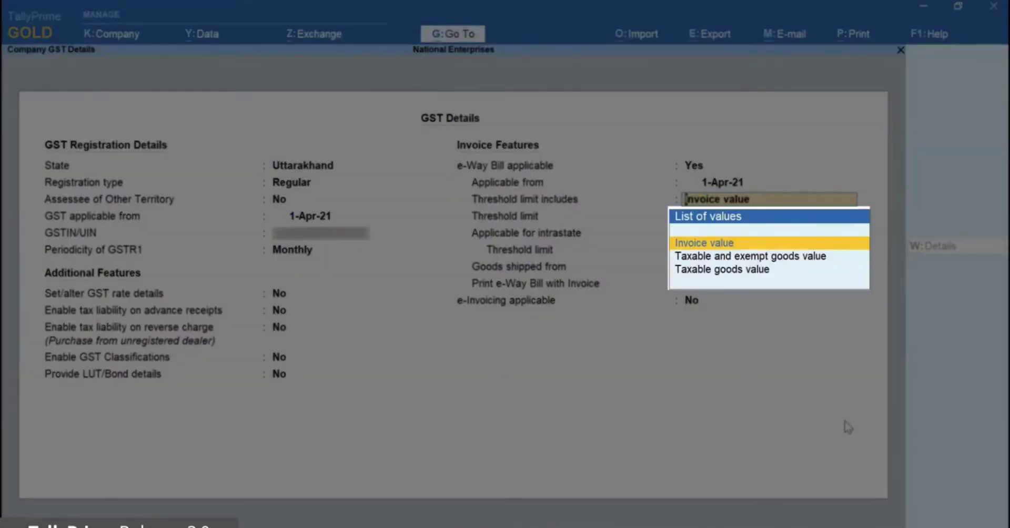
pyautogui.press('Down')
pyautogui.press('Down')
pyautogui.press('Up')
pyautogui.press('Up')
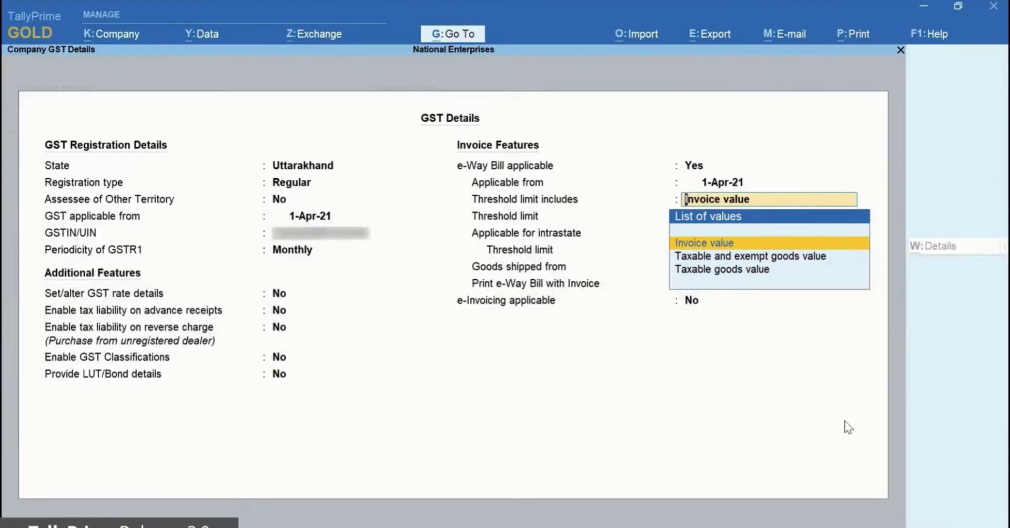
pyautogui.press('Return')
# - Accept the 50,000 limits, Primary shipping address and e-Way Bill printing with the invoice, then save the GST details and company features
pyautogui.press('Return')
pyautogui.press('Return')
pyautogui.press('Return')
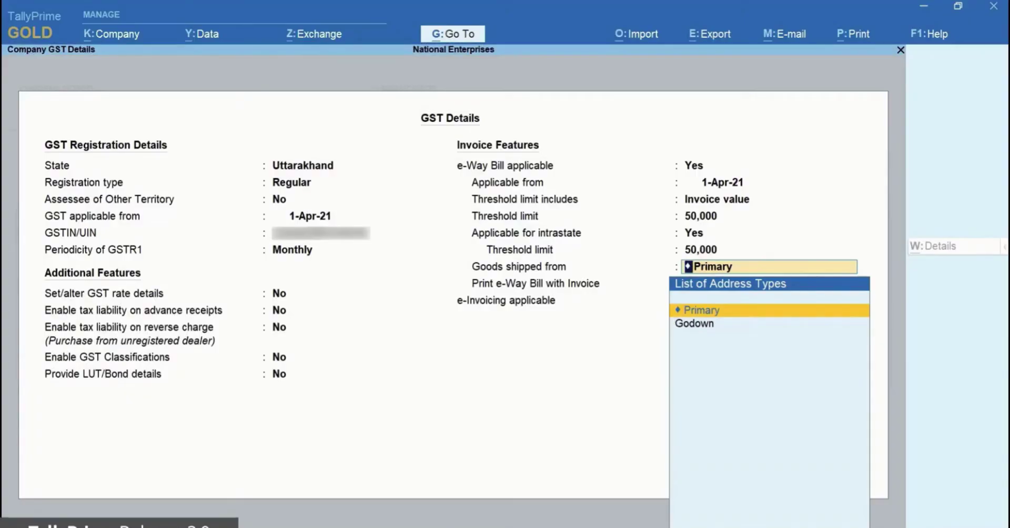
pyautogui.press('Return')
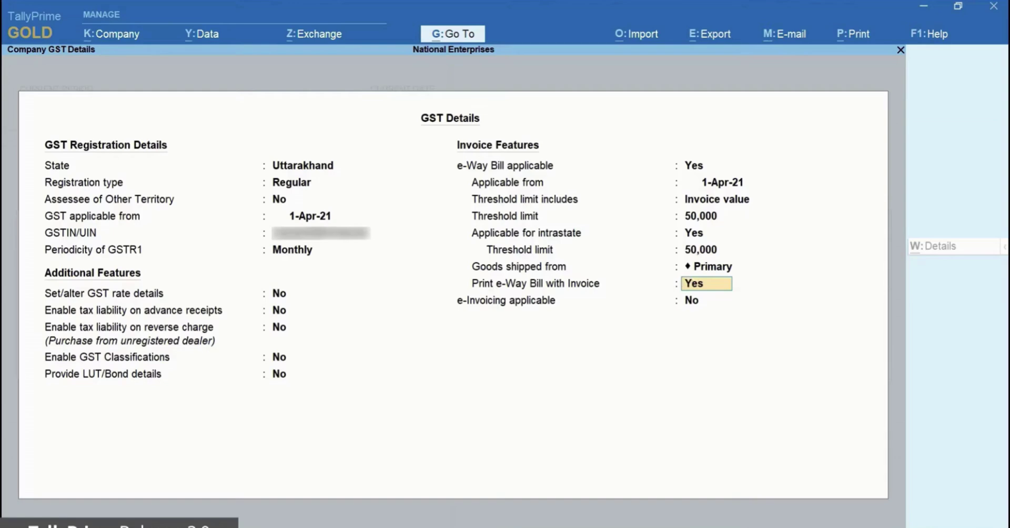
pyautogui.press('Return')
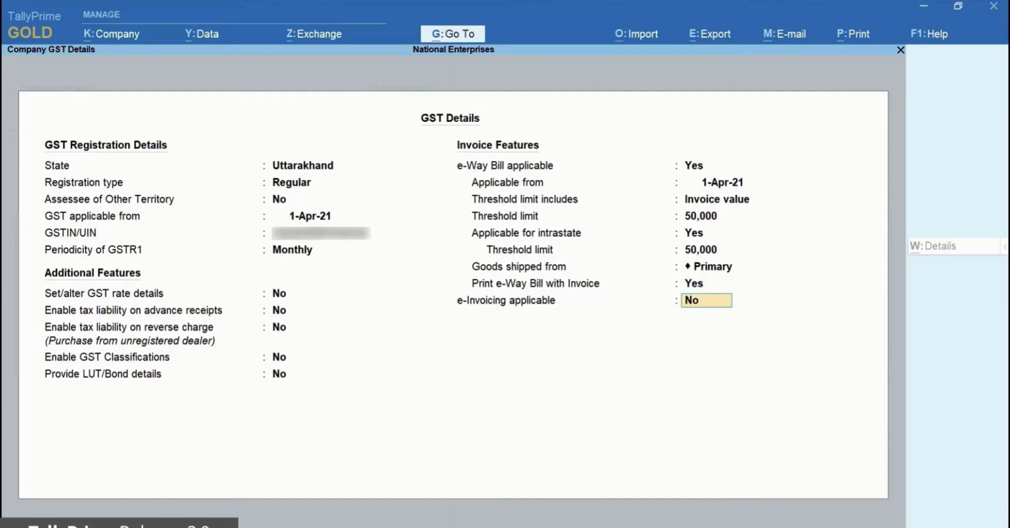
pyautogui.hotkey('ctrl', 'a')
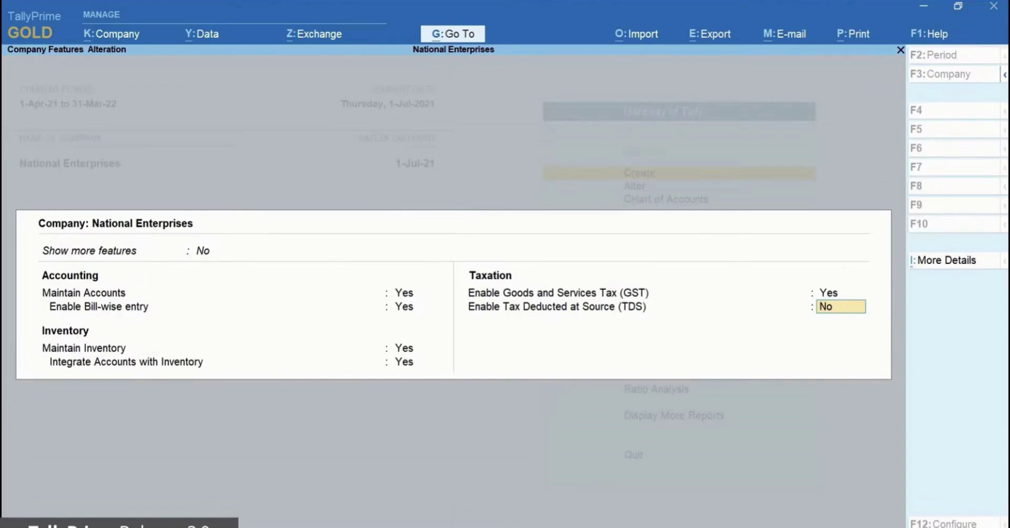
pyautogui.hotkey('ctrl', 'a')
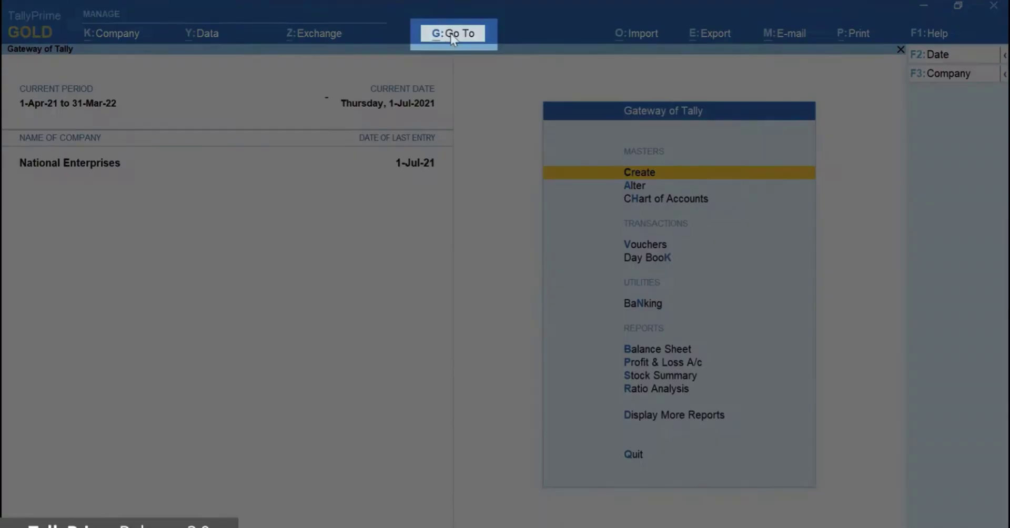
# - Start creating a new accounting voucher for the company with the Create Voucher function
pyautogui.click(451, 33)
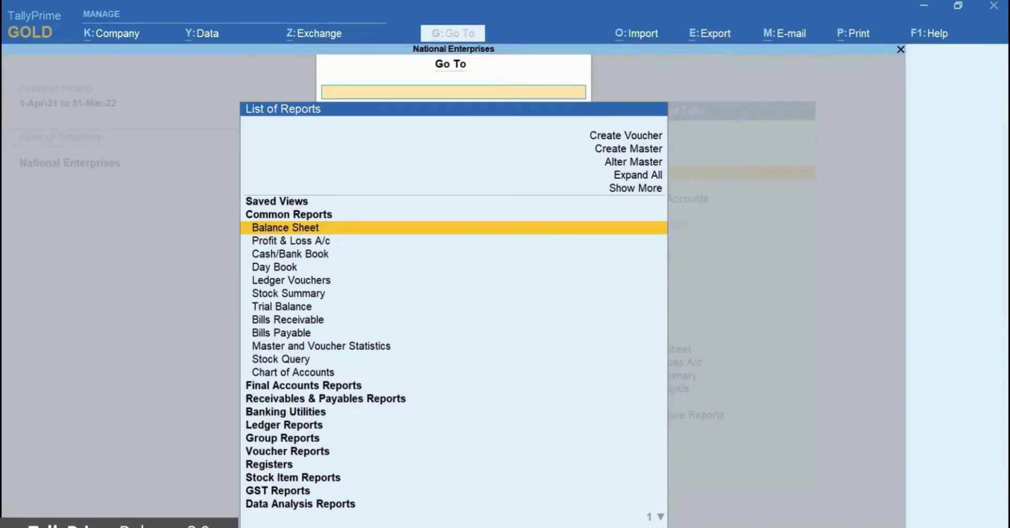
pyautogui.press('Up')
pyautogui.press('Up')
pyautogui.press('Up')
pyautogui.press('Up')
pyautogui.press('Up')
pyautogui.press('Up')
pyautogui.press('Up')
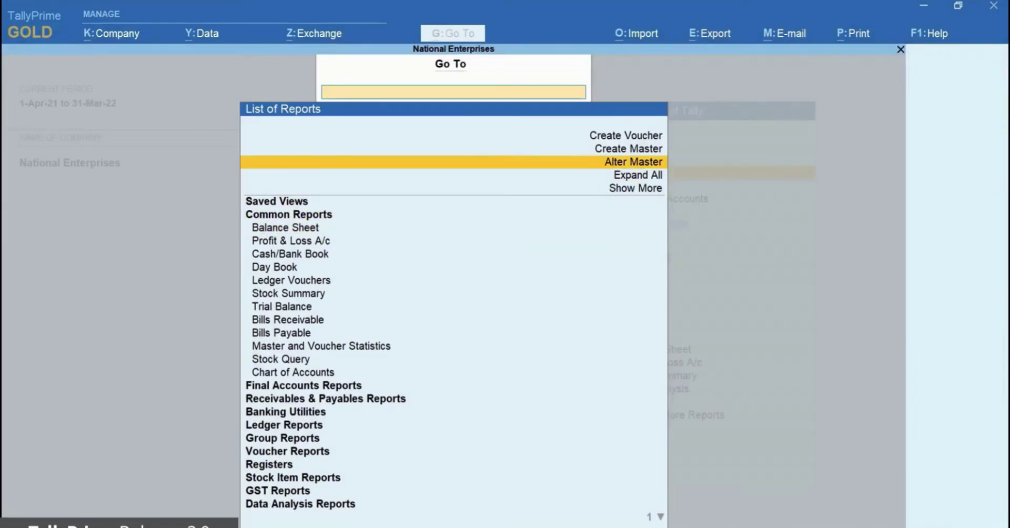
pyautogui.press('Return')
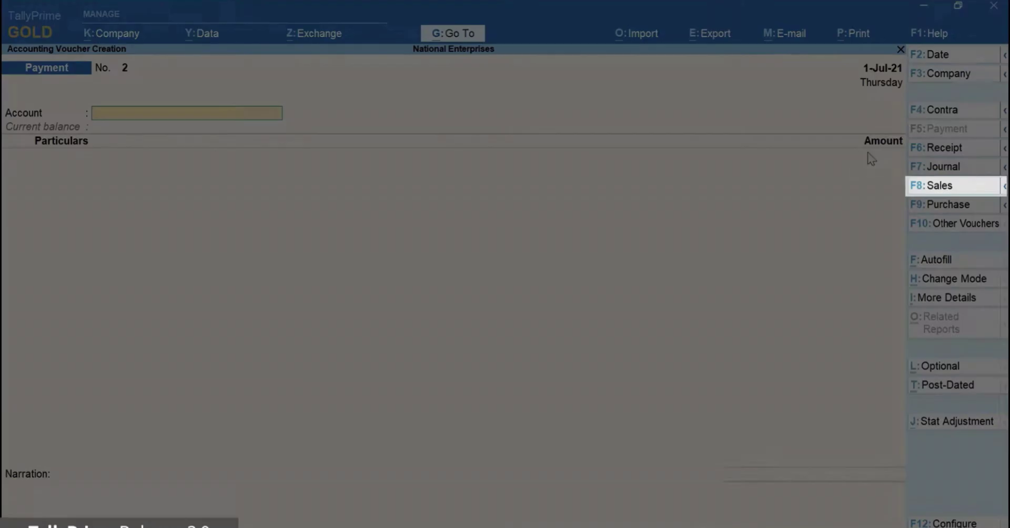
# - Switch the new voucher to a Sales voucher in Item Invoice mode
pyautogui.click(934, 187)
pyautogui.click(948, 280)
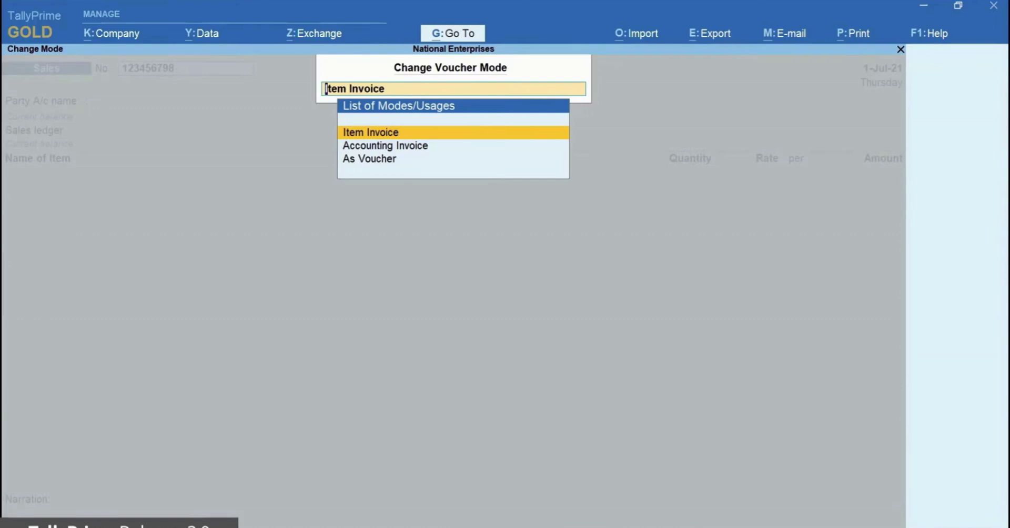
pyautogui.press('Return')
pyautogui.press('Return')
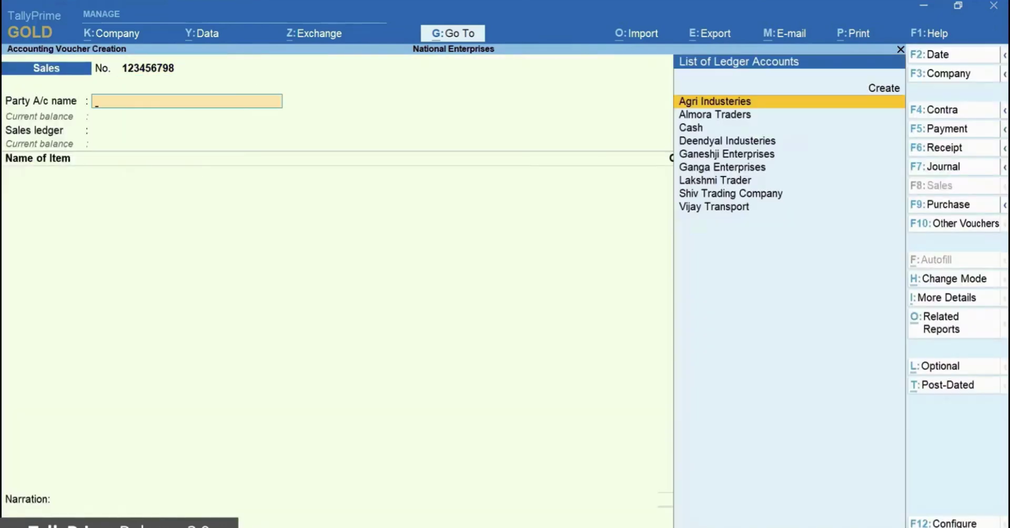
# - Choose Ganeshji Enterprises as the party account of the sales voucher
pyautogui.press('Down')
pyautogui.press('Down')
pyautogui.press('Down')
pyautogui.press('Down')
pyautogui.press('Return')
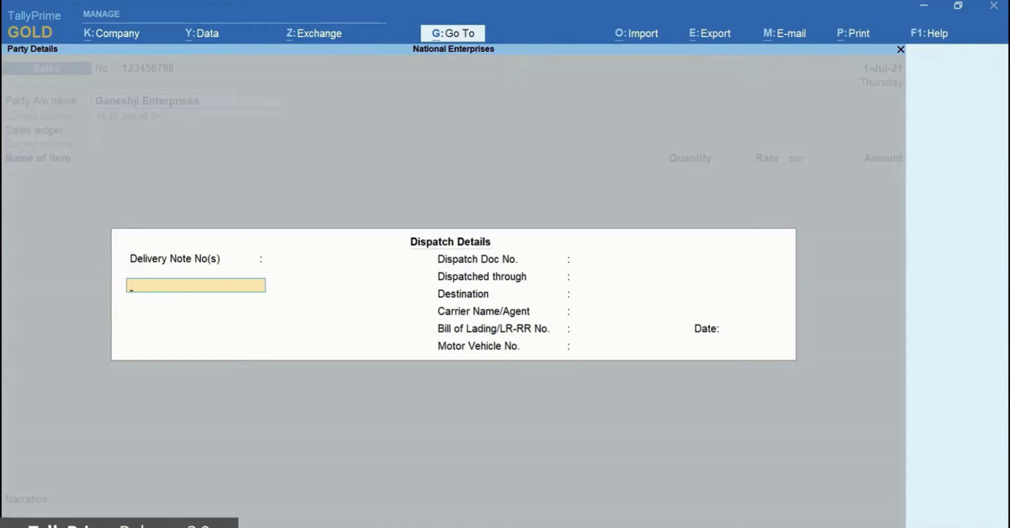
# - Enter delivery note number 123 dated 1-Jul-21 and dispatch document number UK-4532 in the dispatch details
pyautogui.write('123')
pyautogui.press('Return')
pyautogui.press('Return')
pyautogui.press('Return')
pyautogui.write('UK-45')
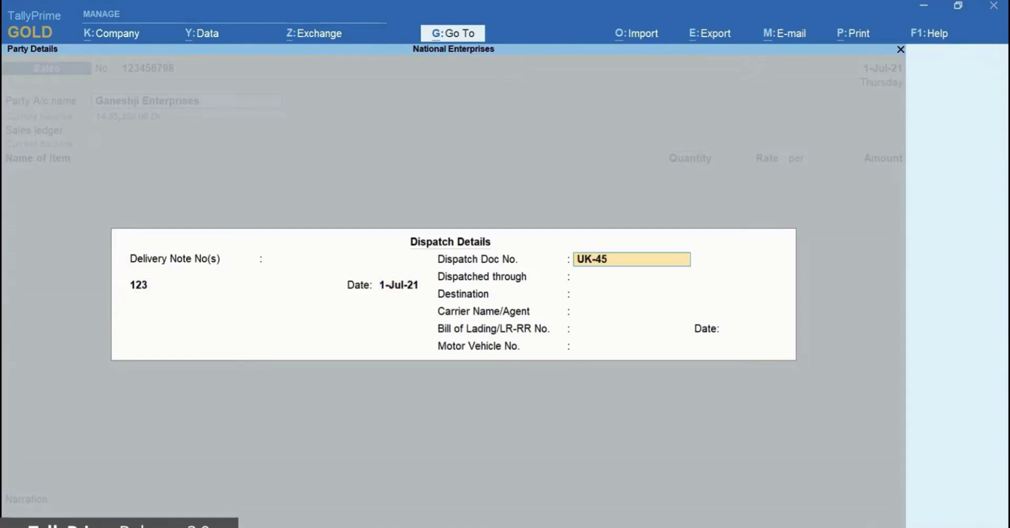
pyautogui.write('32')
pyautogui.press('Return')
# - Set dispatch through Tempo to Bengaluru with carrier Vijay Transport, leave the bill of lading blank, and enter the motor vehicle number
pyautogui.write('Tempo')
pyautogui.press('Return')
pyautogui.write('Bengal')
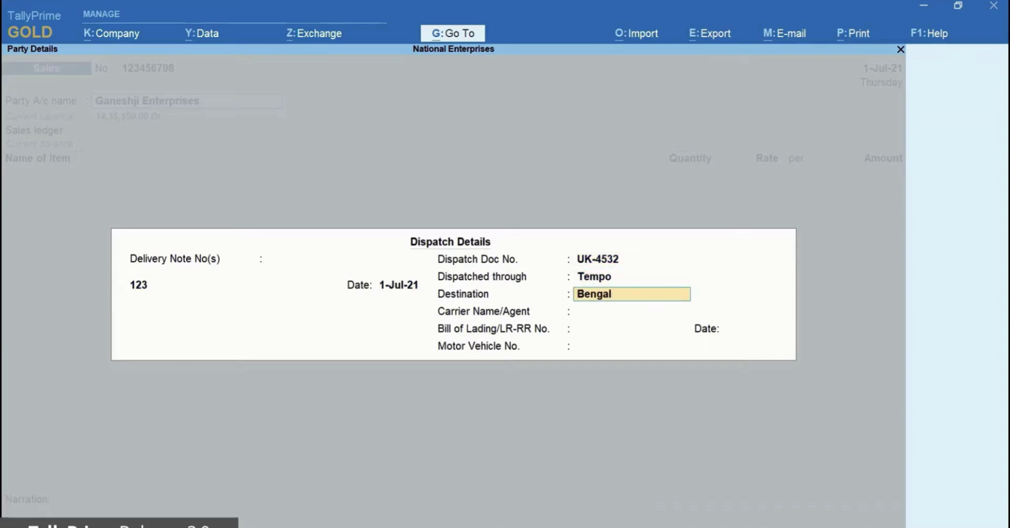
pyautogui.write('uru')
pyautogui.press('Return')
pyautogui.write('Vijay Transport')
pyautogui.press('Return')
pyautogui.press('Return')
pyautogui.press('Return')
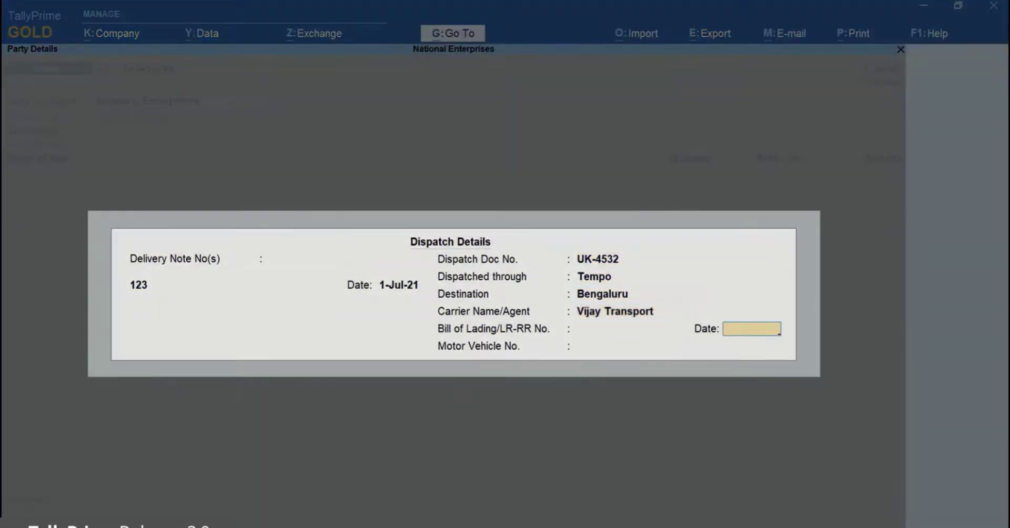
pyautogui.write('KA05D3452')
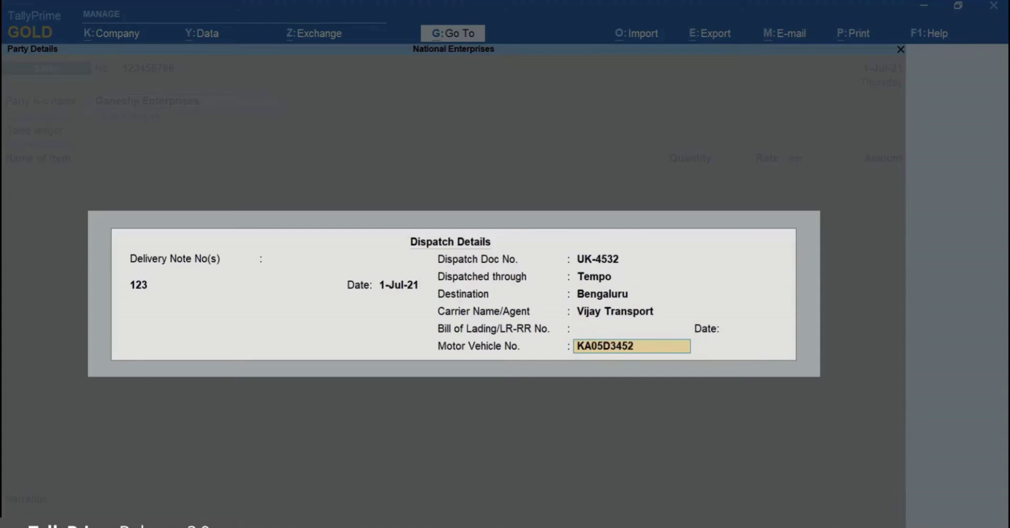
pyautogui.press('Return')
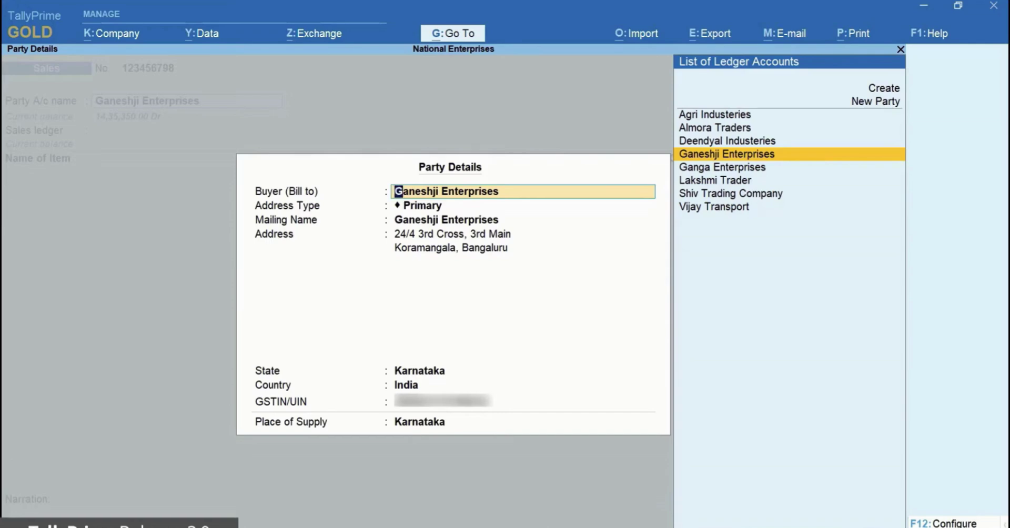
# - Accept the buyer's party details for Ganeshji Enterprises with the Primary address type and Karnataka as place of supply
pyautogui.press('Return')
pyautogui.press('Return')
pyautogui.press('Return')
pyautogui.press('Return')
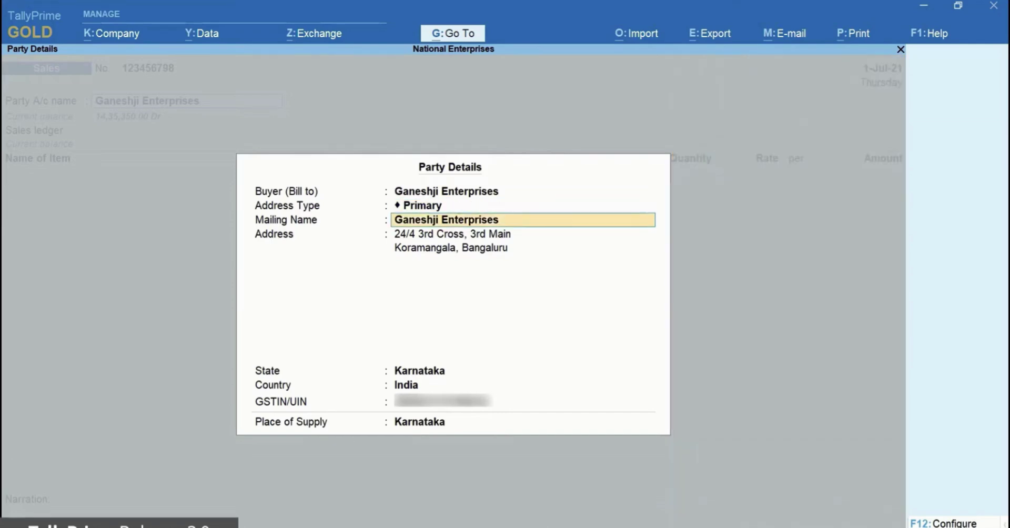
pyautogui.press('Return')
pyautogui.press('Return')
pyautogui.press('Return')
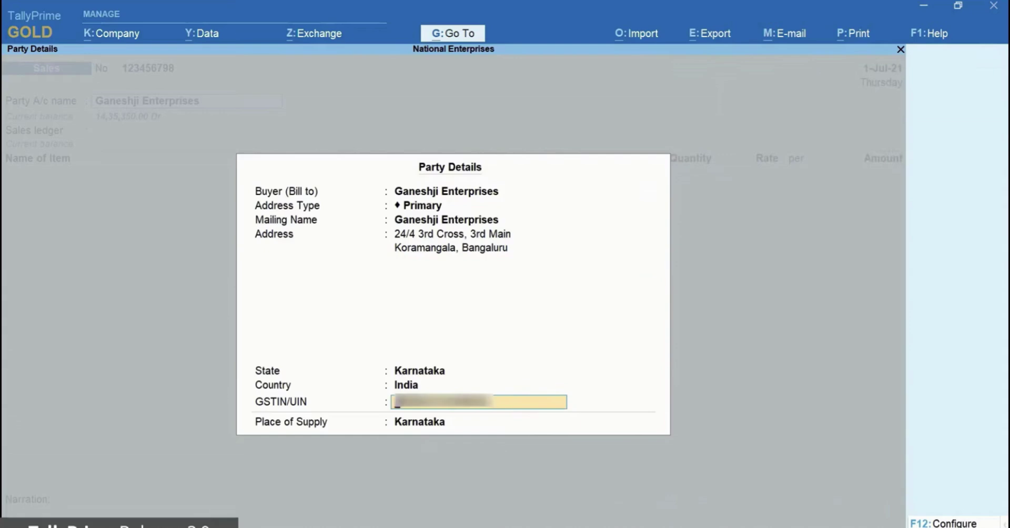
pyautogui.press('Return')
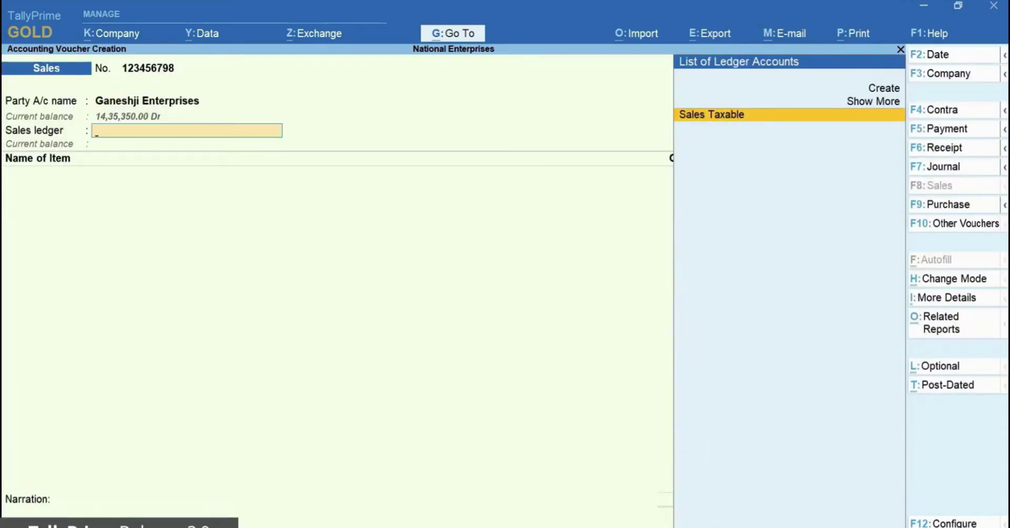
# - Use the Sales Taxable ledger and add 300 KG of Synthetic Polyester Yarn (Bright) at a rate of 175.00 per KG
pyautogui.press('Return')
pyautogui.write('Sy')
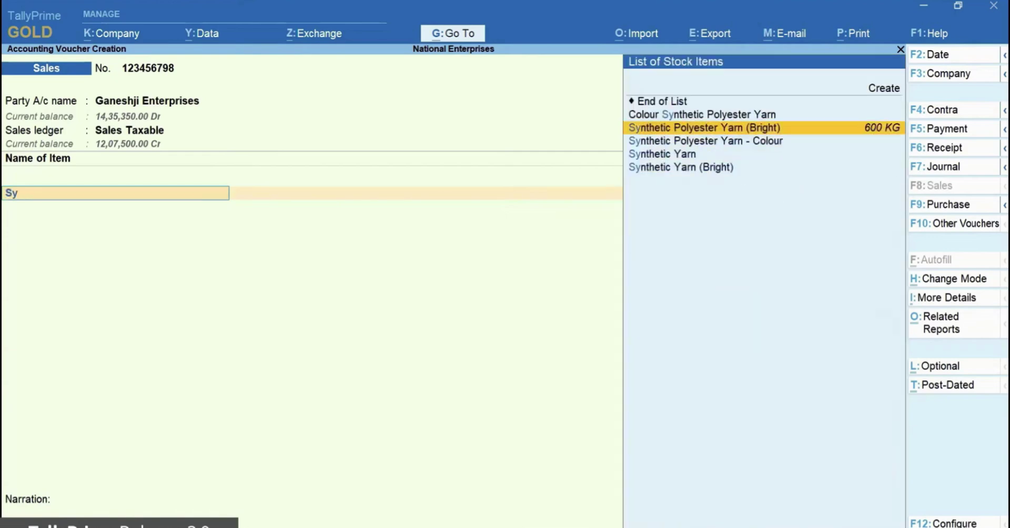
pyautogui.press('Return')
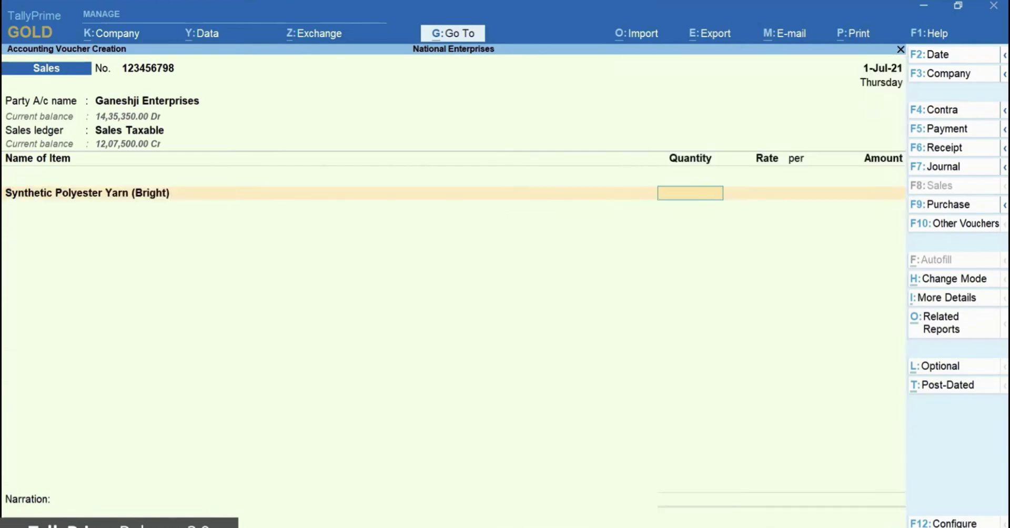
pyautogui.write('300')
pyautogui.press('Return')
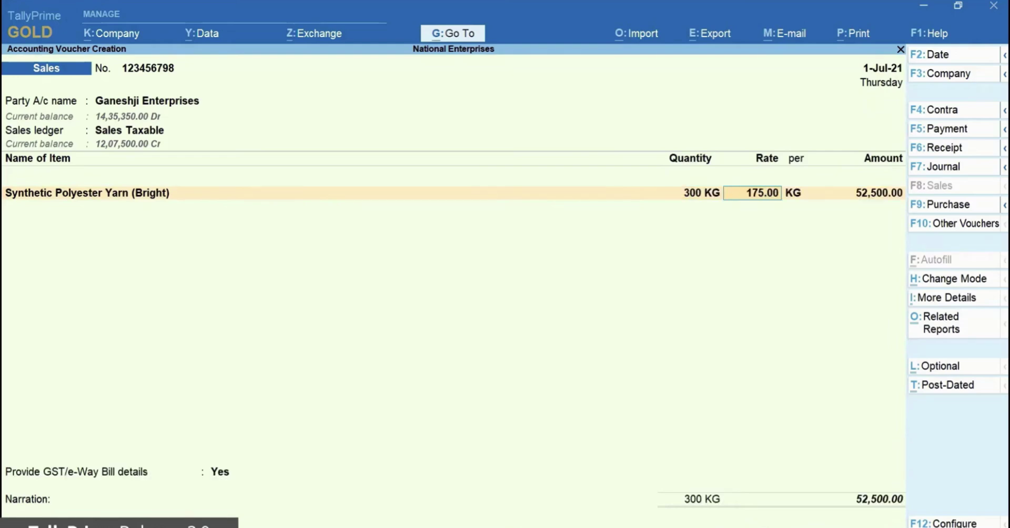
pyautogui.press('Return')
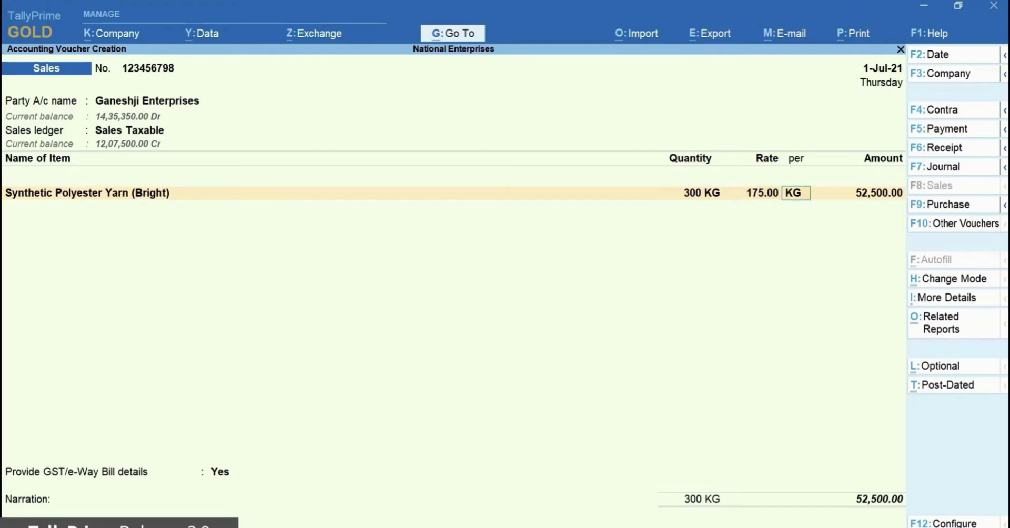
pyautogui.press('Return')
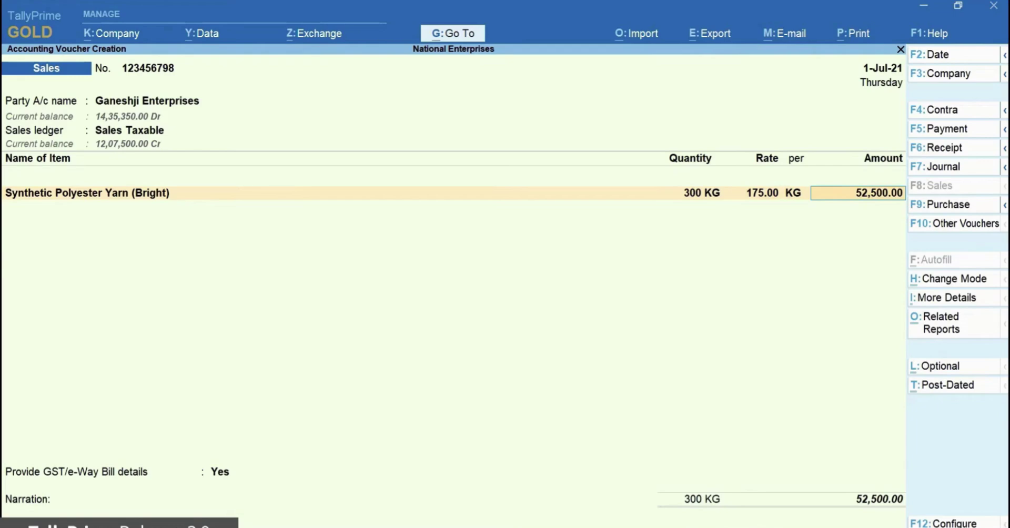
pyautogui.press('Return')
pyautogui.press('Return')
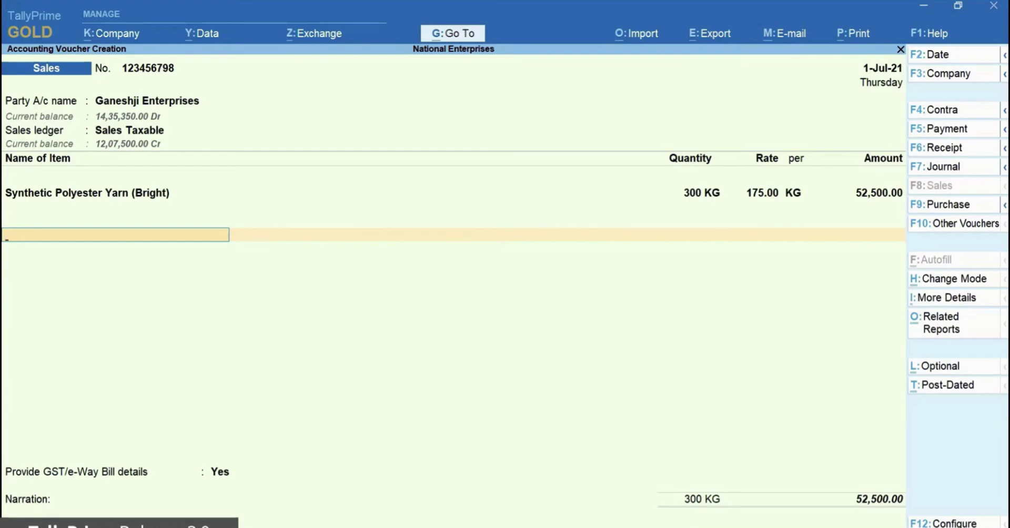
# - Add the IGST ledger to the invoice and choose Yes for providing GST/e-Way Bill details
pyautogui.write('Igs')
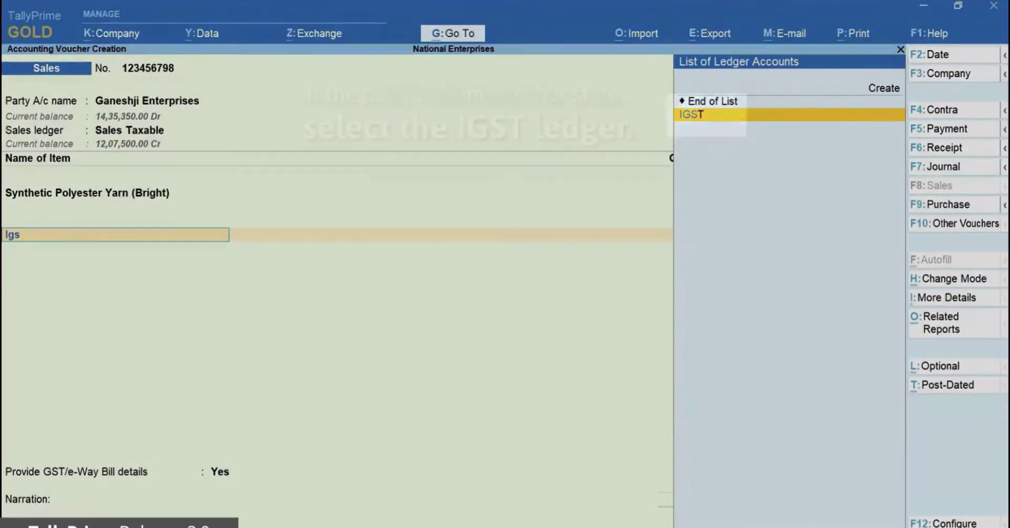
pyautogui.press('Return')
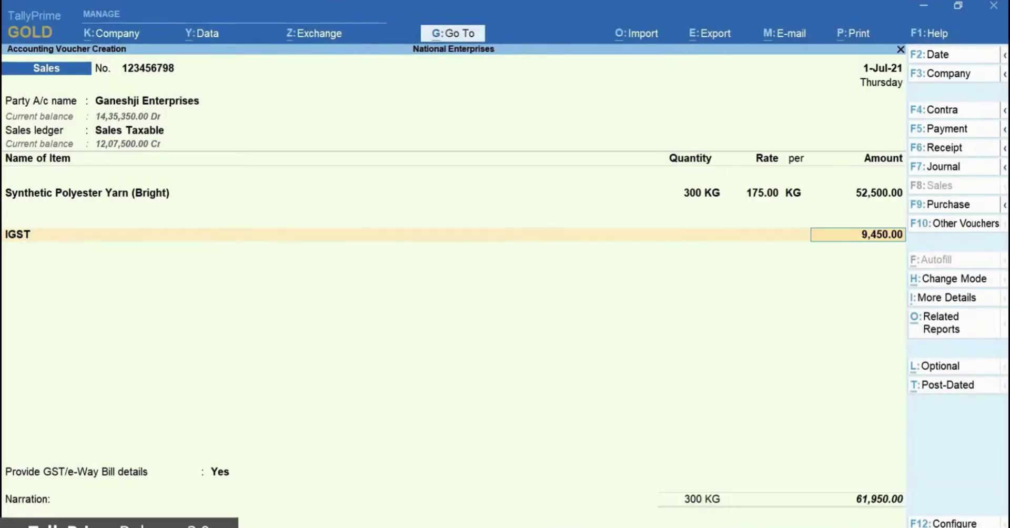
pyautogui.press('Return')
pyautogui.press('Return')
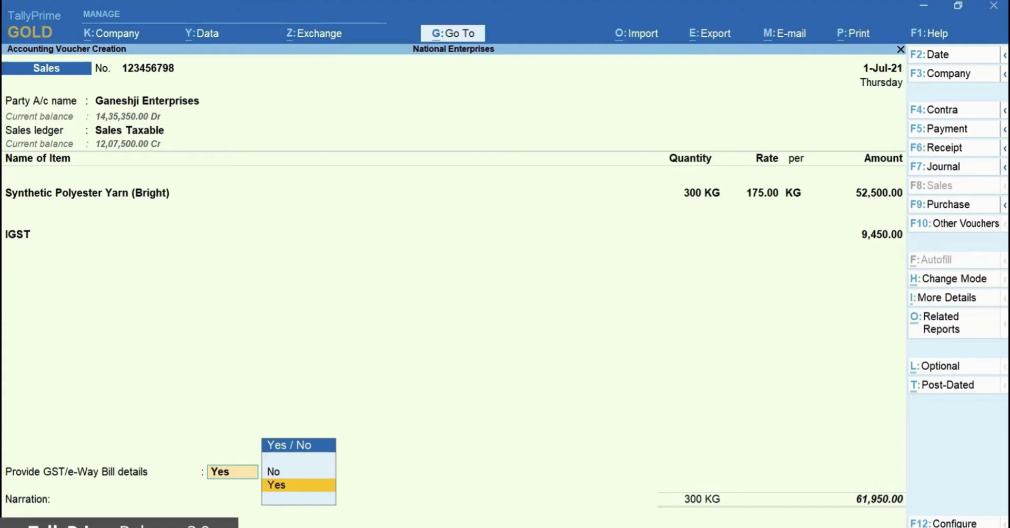
pyautogui.press('Return')
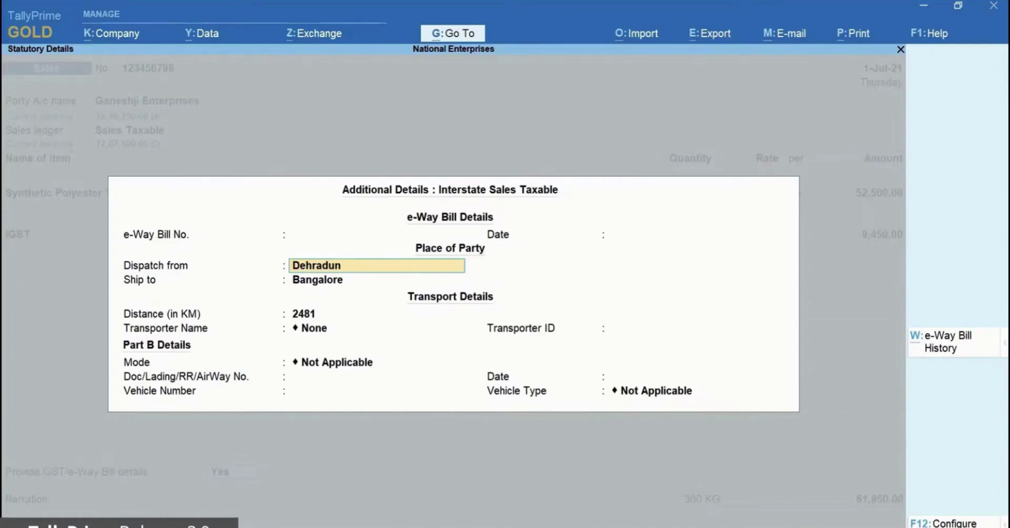
# - Keep Dehradun as the dispatch place and Bangalore as the ship-to place, and set the transport distance to 2481 km
pyautogui.press('Return')
pyautogui.press('Return')
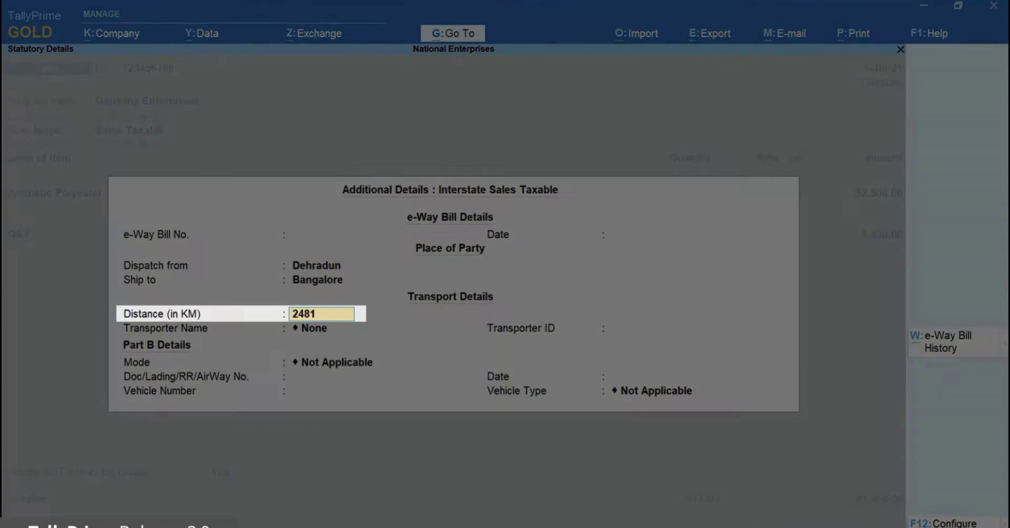
pyautogui.write('2481')
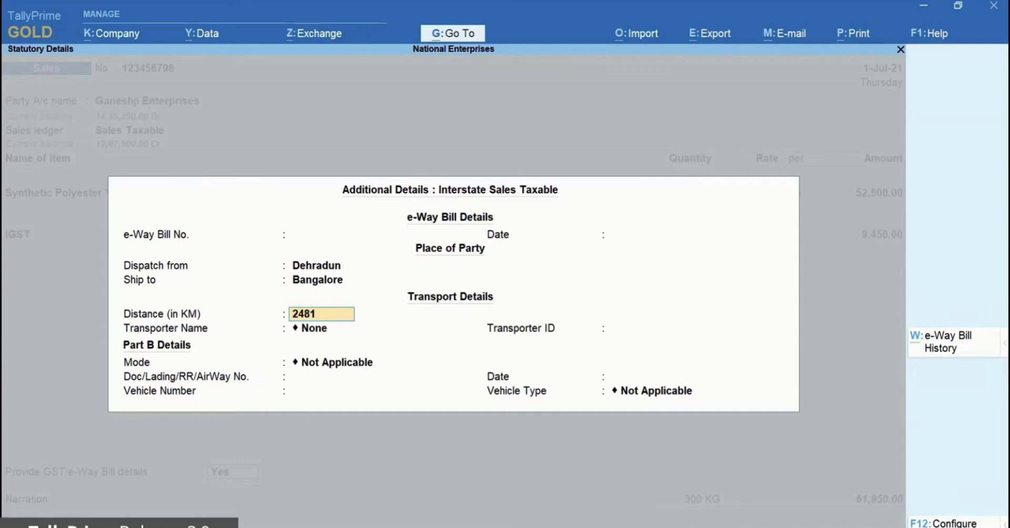
pyautogui.press('Return')
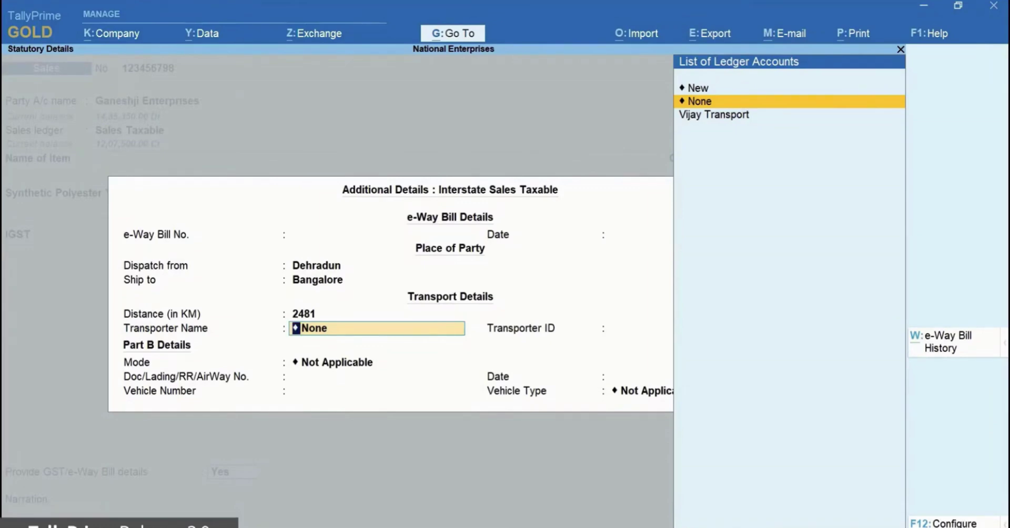
# - Choose Vijay Transport as the transporter in the e-Way Bill transport details and keep its transporter ID
pyautogui.press('Down')
pyautogui.press('Return')
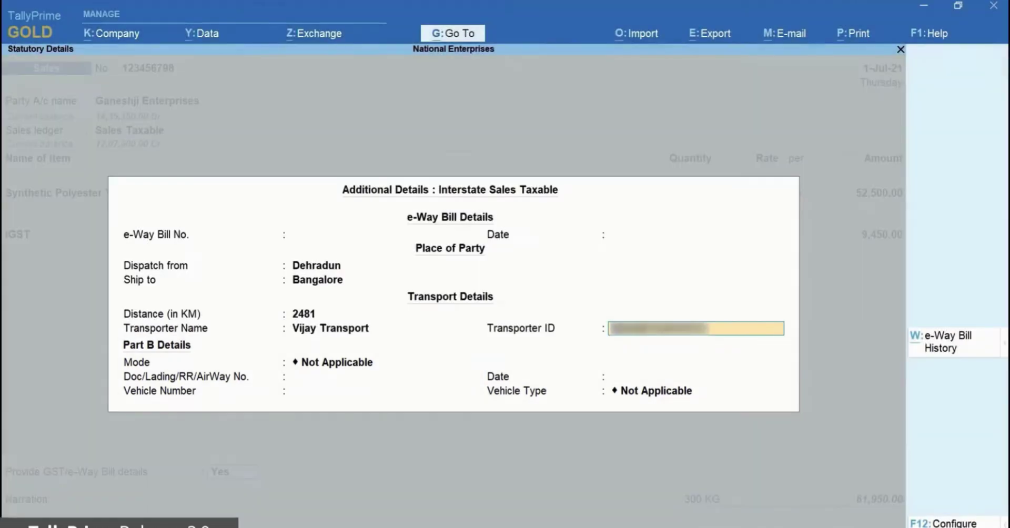
pyautogui.press('Return')
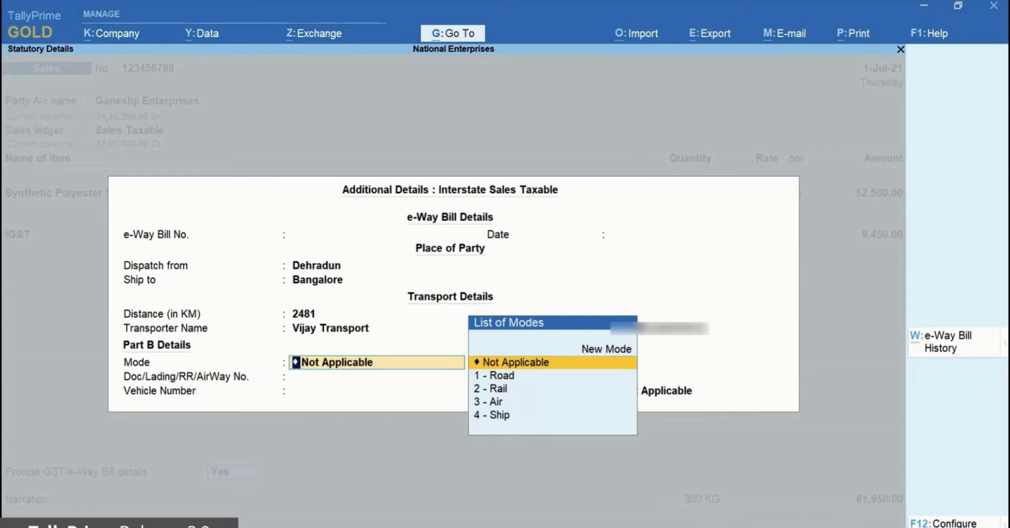
pyautogui.press('Down')
pyautogui.press('Return')
pyautogui.press('Return')
pyautogui.write('KA05D3452')
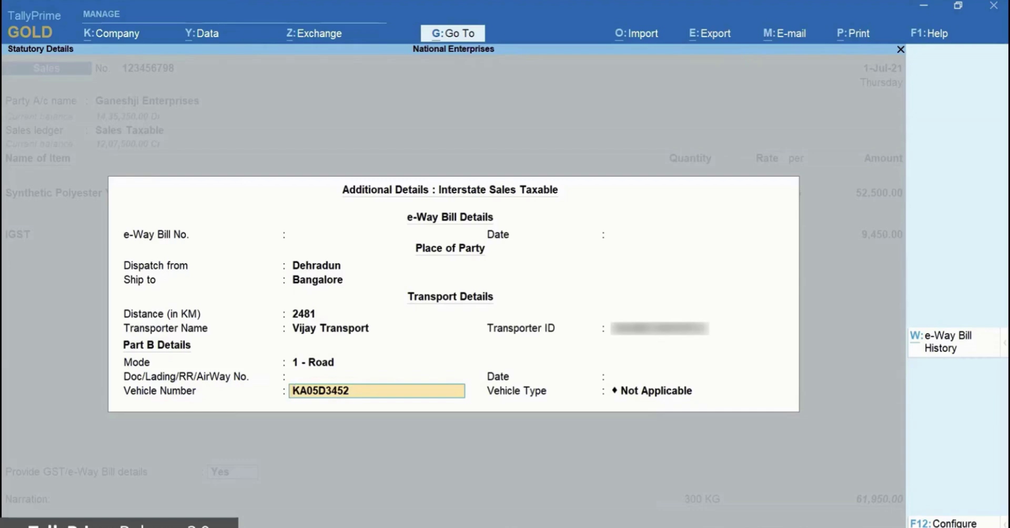
pyautogui.press('Return')
pyautogui.press('Down')
pyautogui.press('Down')
pyautogui.press('Return')
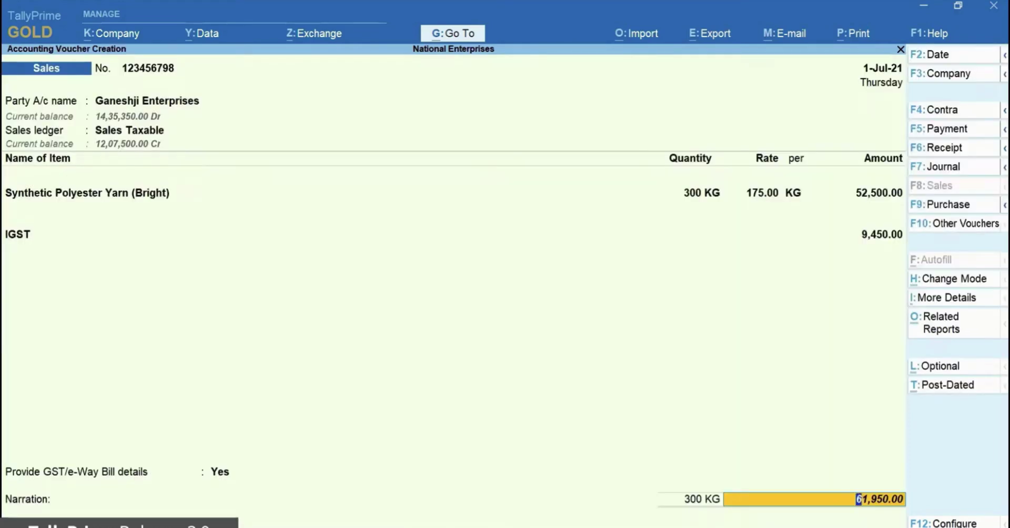
# - Save the sales invoice without a narration and agree to send its voucher details for e-Way Bill generation
pyautogui.press('Return')
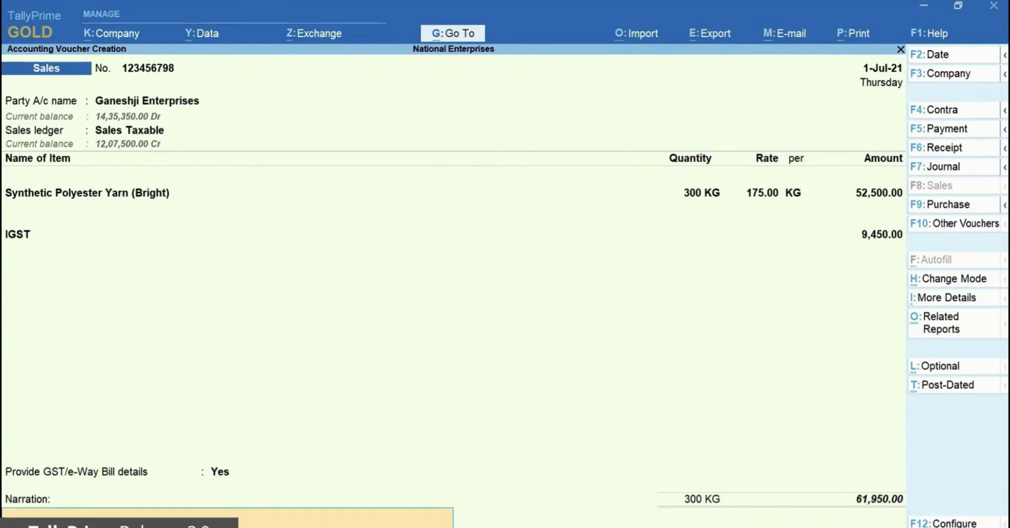
pyautogui.press('ctrl')
pyautogui.hotkey('ctrl', 'a')
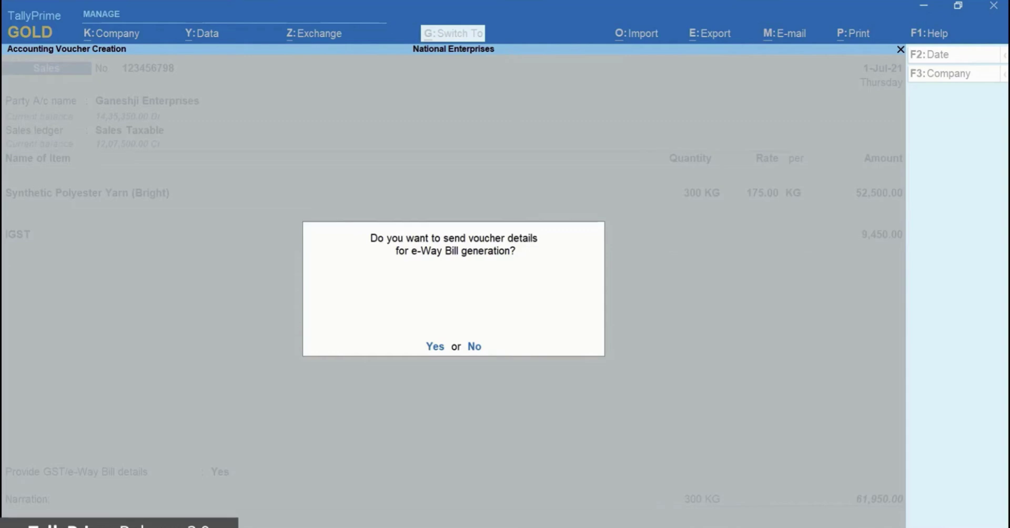
pyautogui.press('Return')
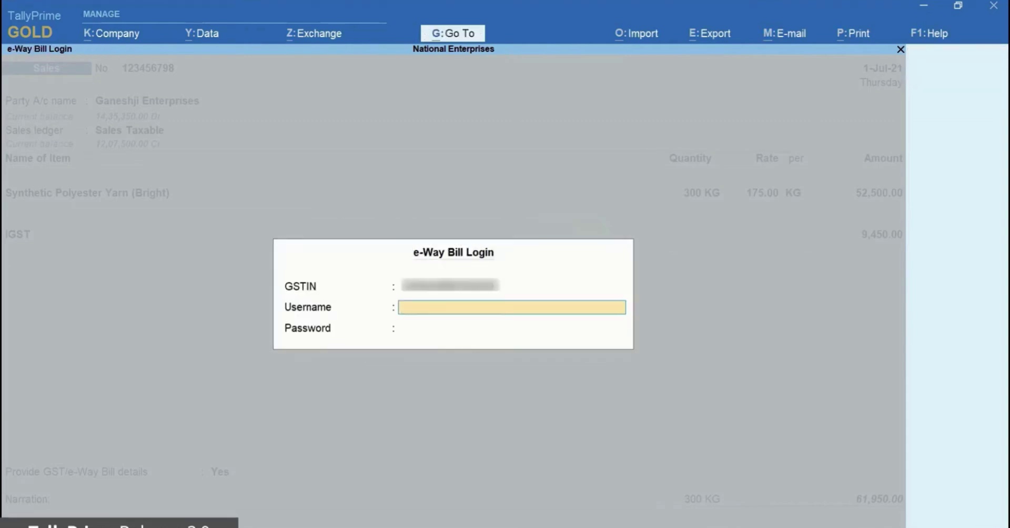
# - Log in to the e-Way Bill system with the account username and password to generate the e-Way Bill
pyautogui.write('username')
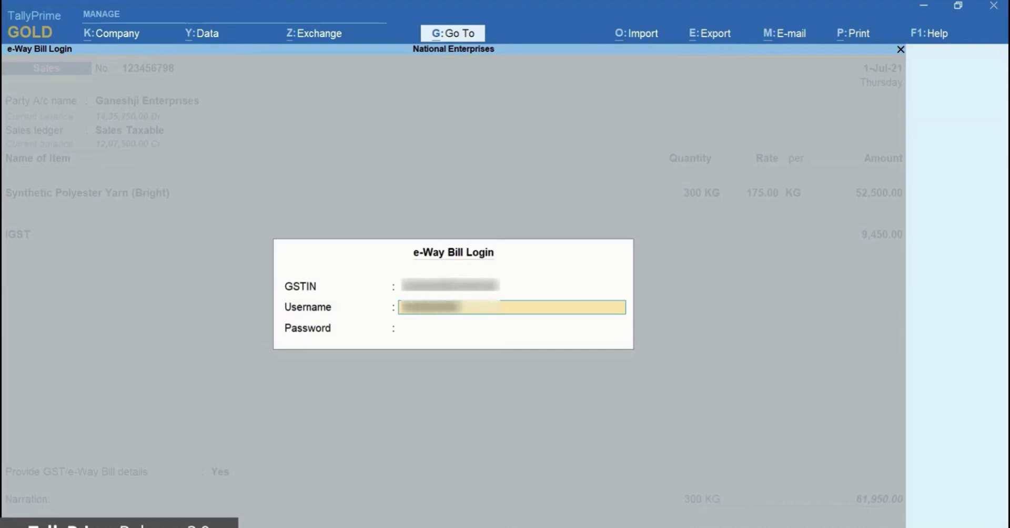
pyautogui.write('username')
pyautogui.press('Return')
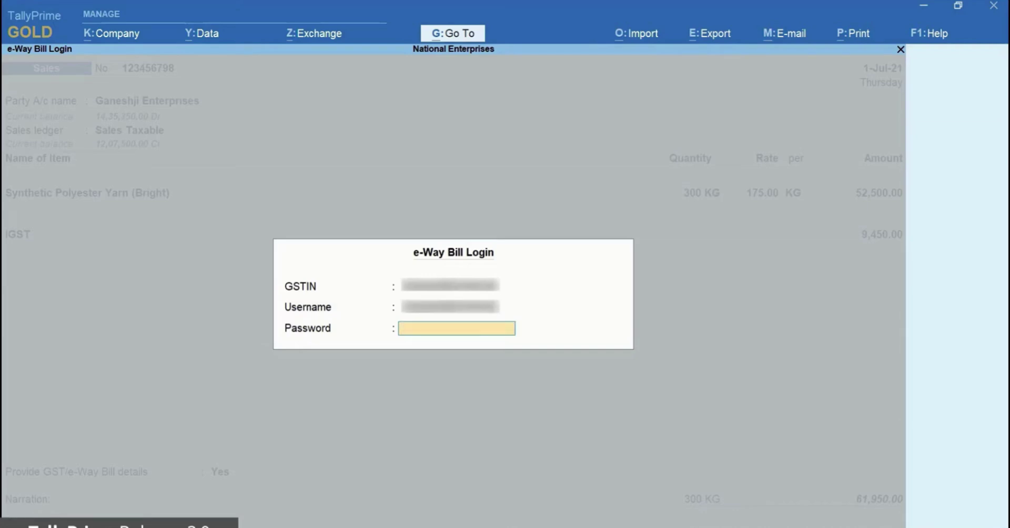
pyautogui.write('********')
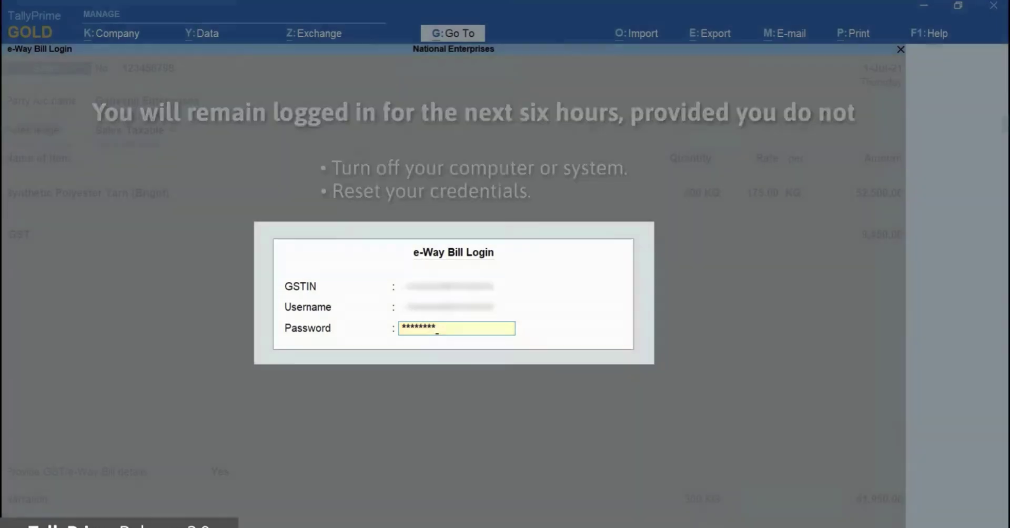
pyautogui.press('Return')
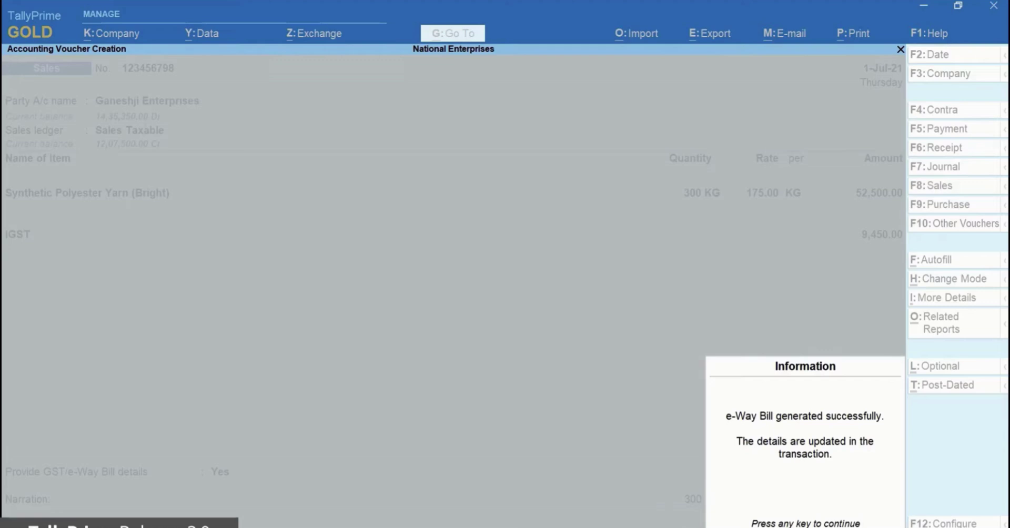
pyautogui.press('Return')
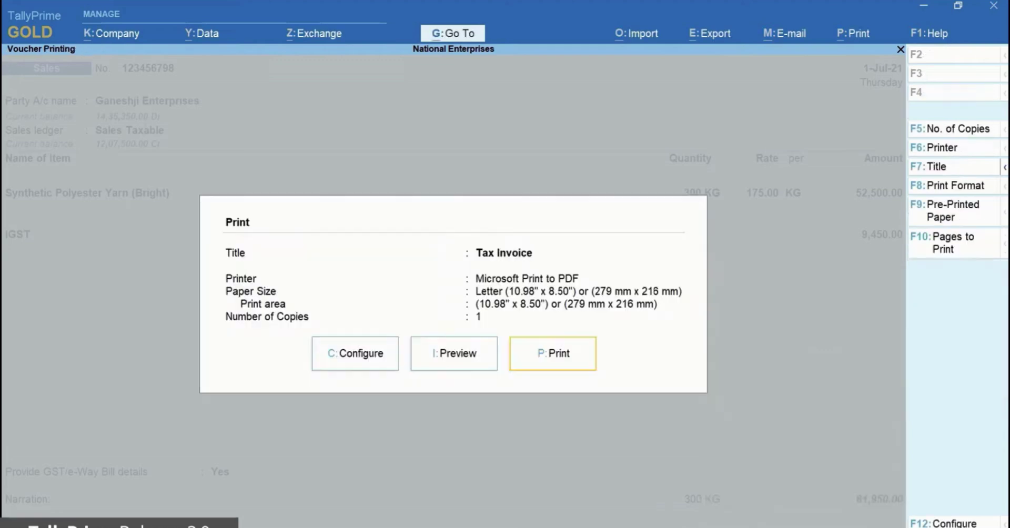
# - Preview the tax invoice, examine its e-Way Bill page, and close the preview and printing options
pyautogui.click(456, 363)
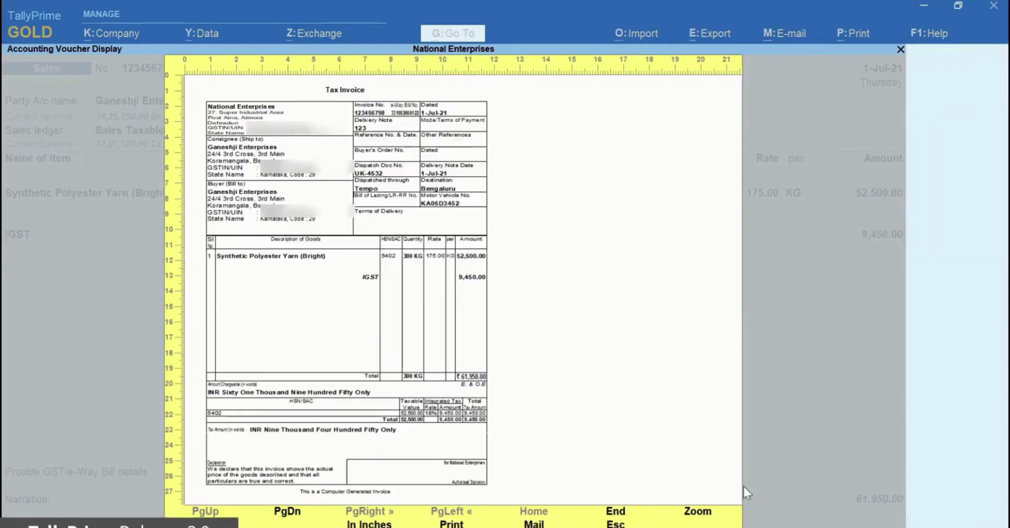
pyautogui.click(289, 513)
pyautogui.click(423, 271)
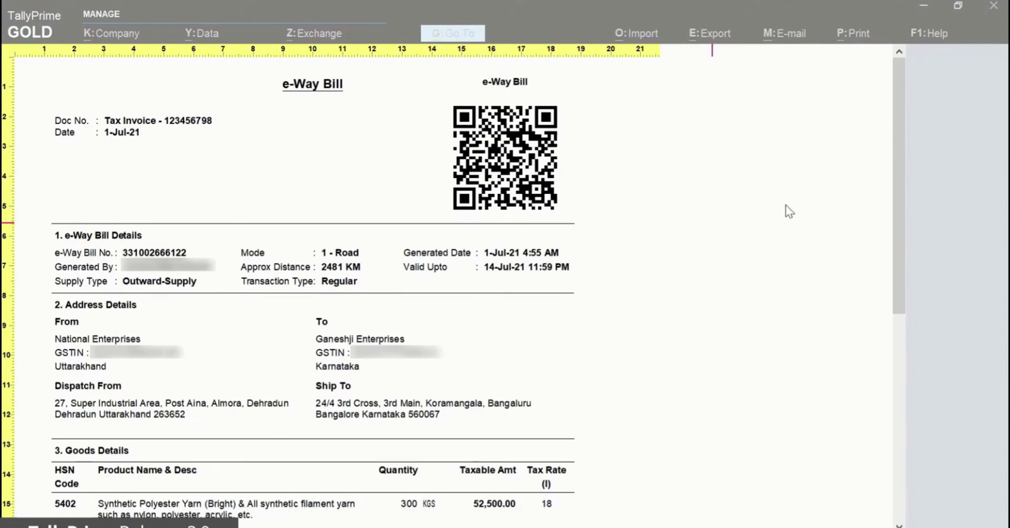
pyautogui.press('Escape')
pyautogui.press('Escape')
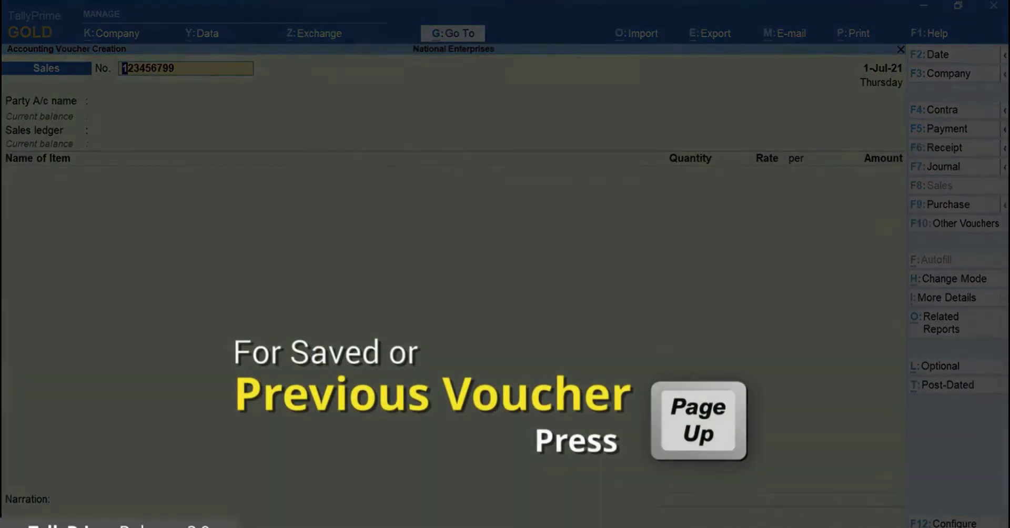
# - Open the previously saved sales voucher and choose Yes for providing GST/e-Way Bill details
pyautogui.press('pageup')
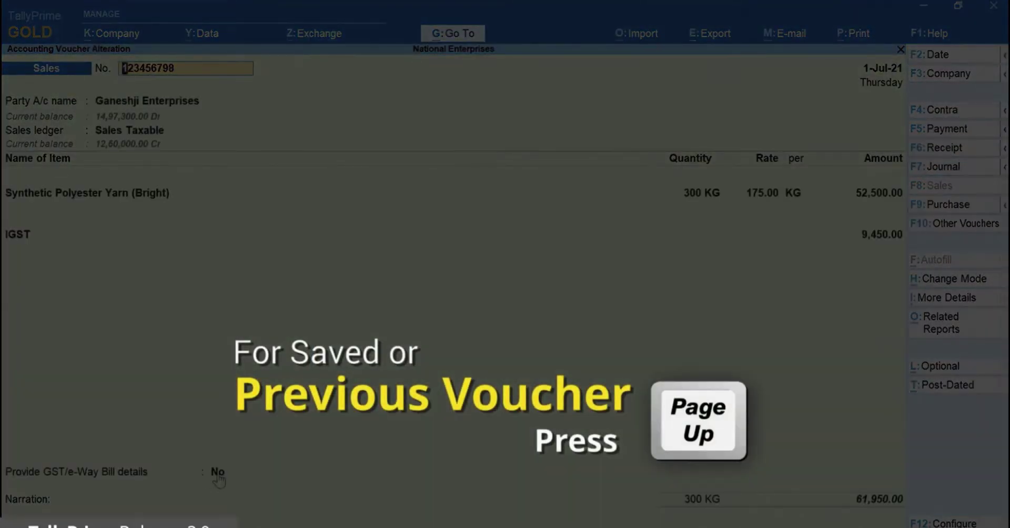
pyautogui.click(218, 472)
pyautogui.press('Down')
pyautogui.press('Return')
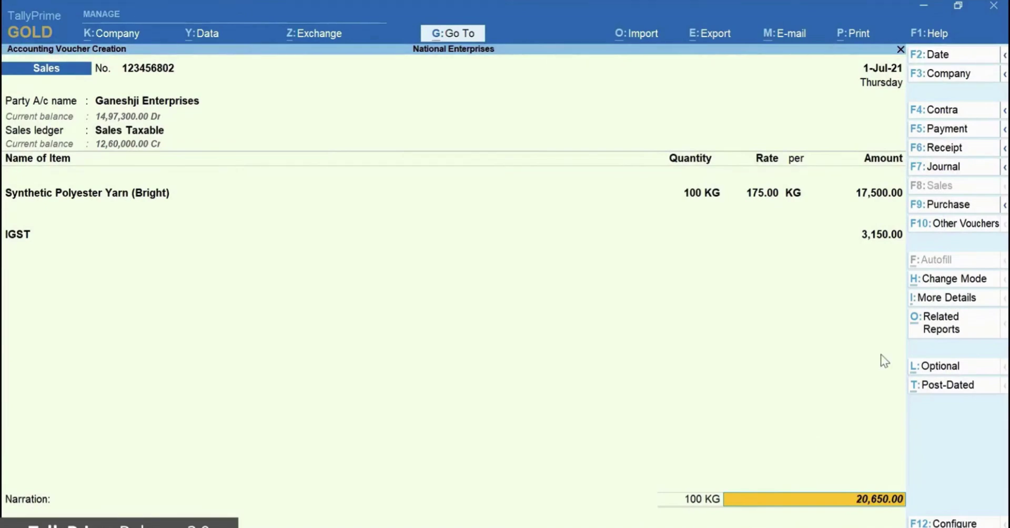
# - In the 100 KG invoice's e-Way Bill Applicability details, set generating the e-Way Bill by ignoring the threshold limit to Yes
pyautogui.click(941, 297)
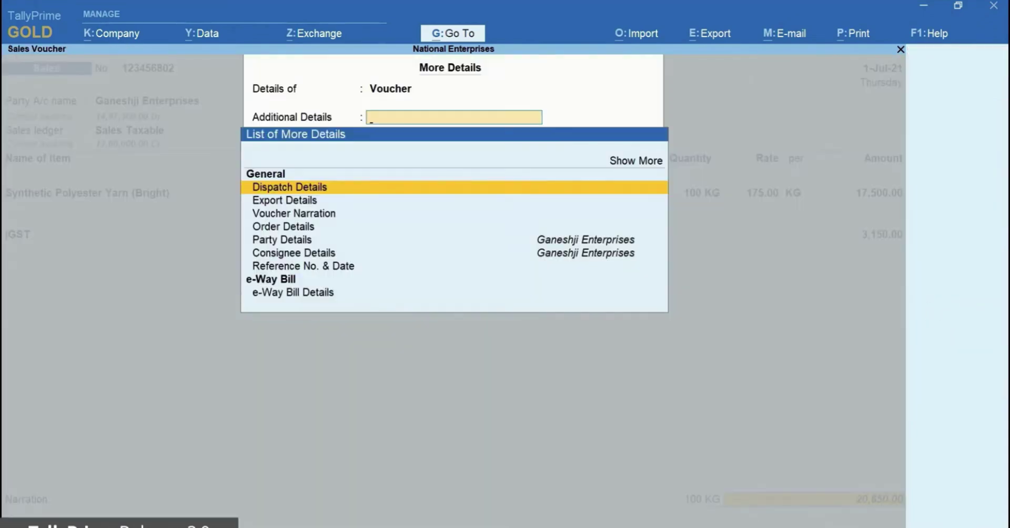
pyautogui.press('Up')
pyautogui.press('Return')
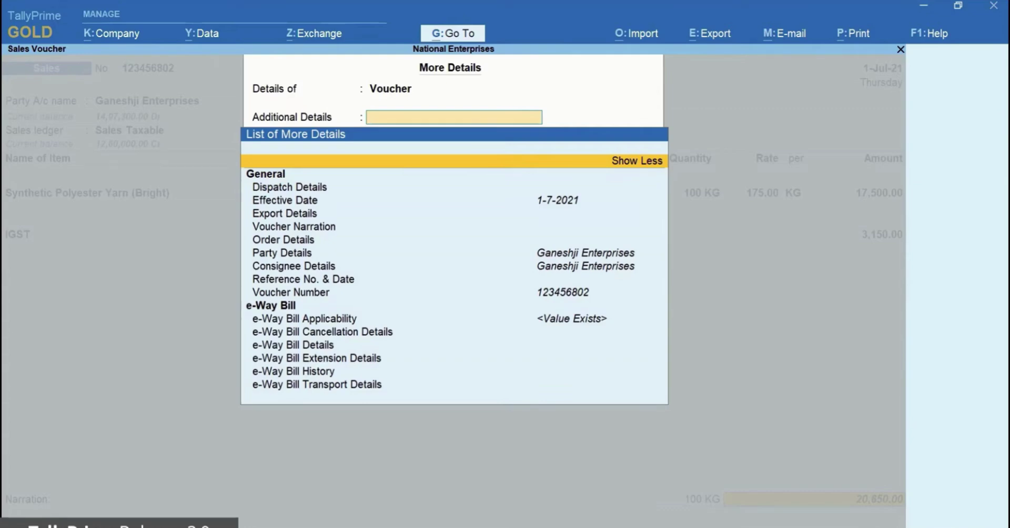
pyautogui.press('Down')
pyautogui.press('Down')
pyautogui.press('Down')
pyautogui.press('Down')
pyautogui.press('Down')
pyautogui.press('Down')
pyautogui.press('Down')
pyautogui.press('Down')
pyautogui.press('Down')
pyautogui.press('Down')
pyautogui.press('Down')
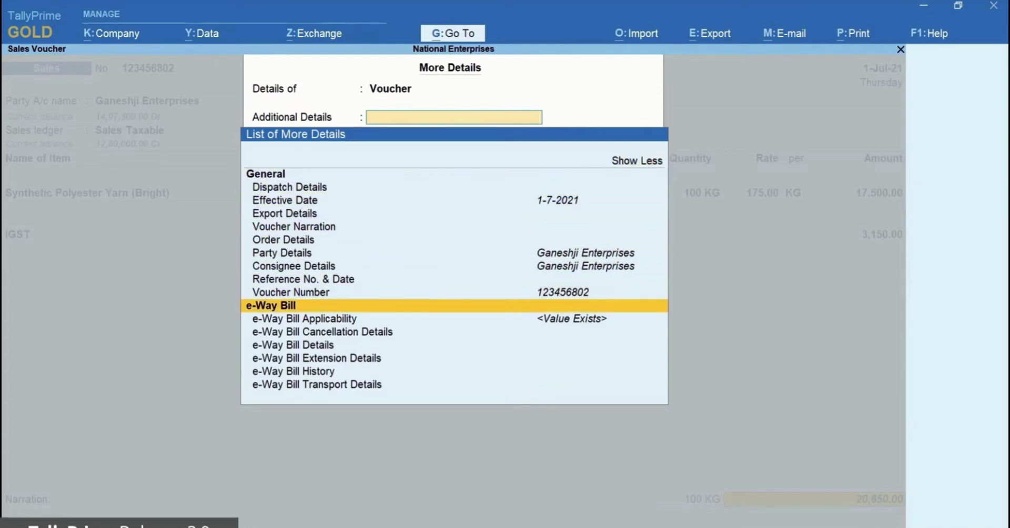
pyautogui.press('Down')
pyautogui.press('Return')
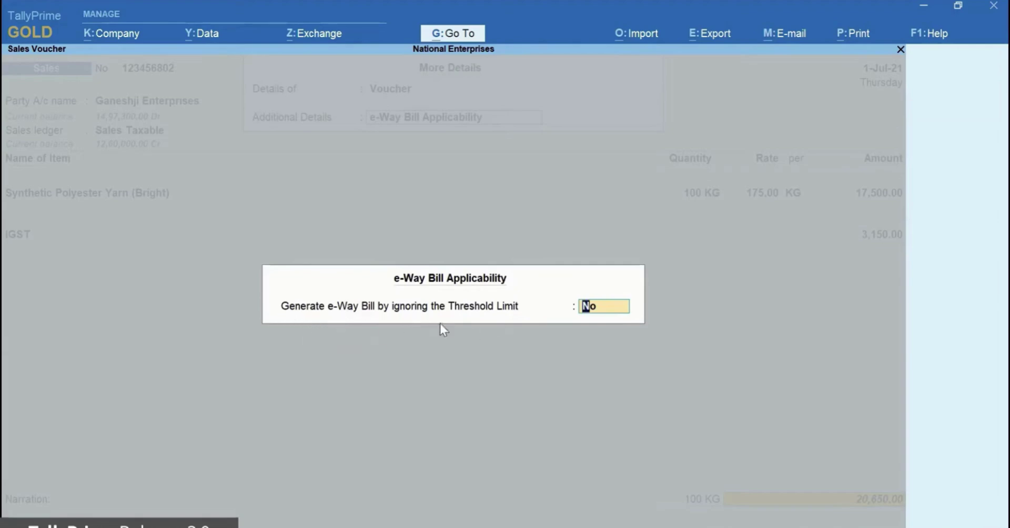
pyautogui.write('Yes')
pyautogui.press('Return')
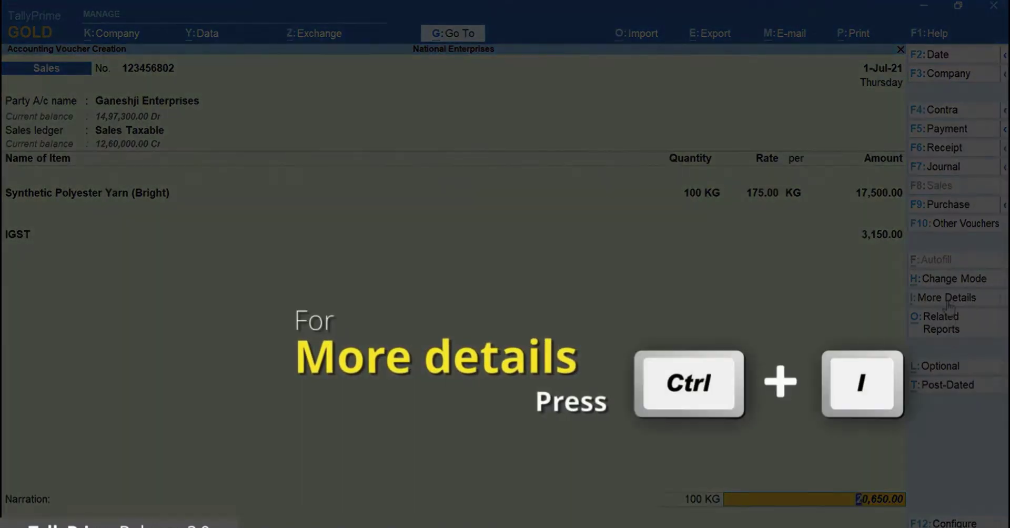
# - In the 100 KG invoice's e-Way Bill Details, keep the places and distance and choose Vijay Transport as the transporter
pyautogui.click(948, 304)
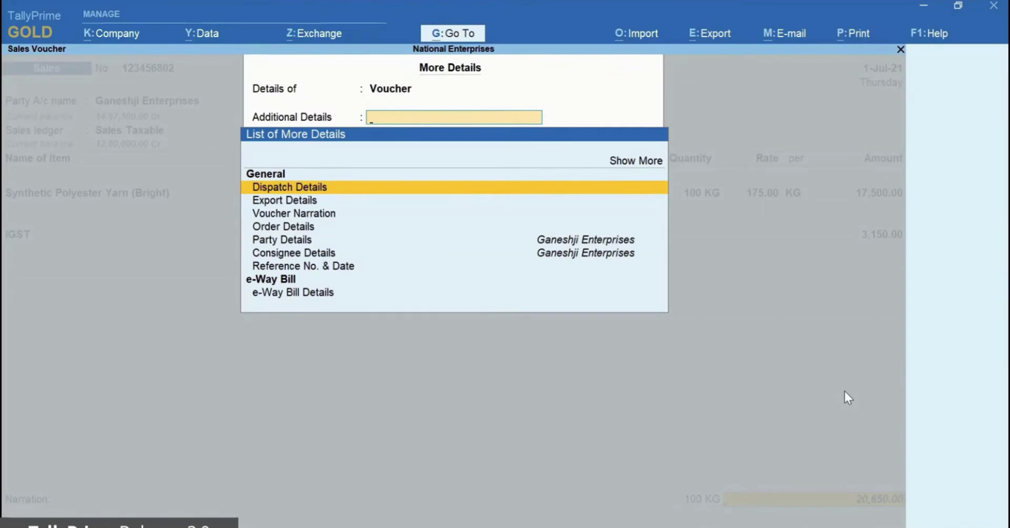
pyautogui.press('Down')
pyautogui.press('Down')
pyautogui.press('Down')
pyautogui.press('Down')
pyautogui.press('Down')
pyautogui.press('Down')
pyautogui.press('Down')
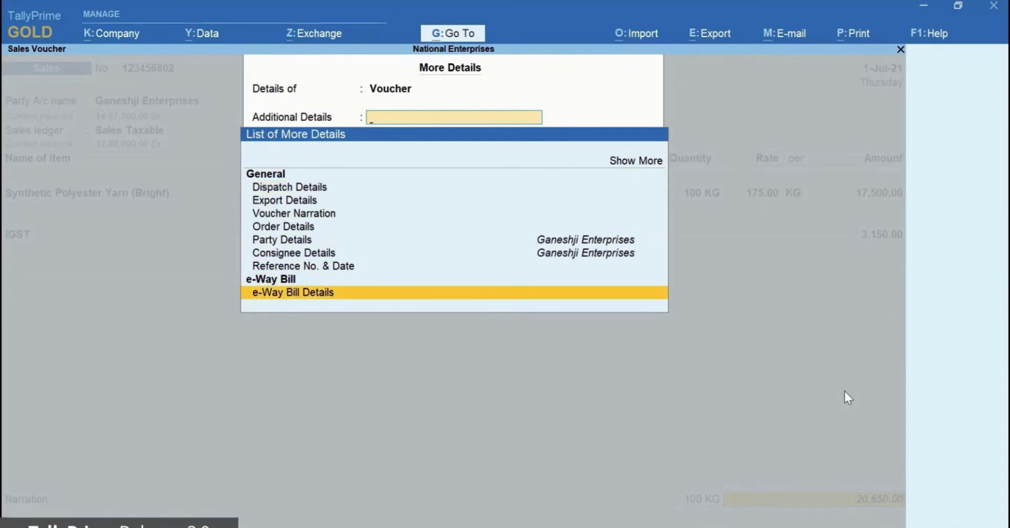
pyautogui.press('Return')
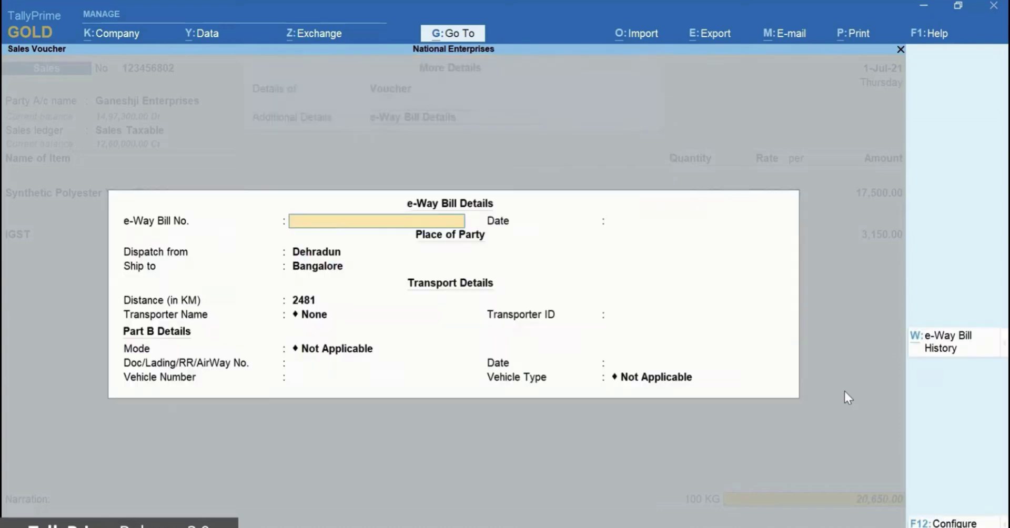
pyautogui.press('Return')
pyautogui.press('Return')
pyautogui.press('Return')
pyautogui.press('Return')
pyautogui.press('Down')
pyautogui.press('Return')
pyautogui.press('Return')
pyautogui.press('Return')
pyautogui.press('Return')
pyautogui.write('KA')
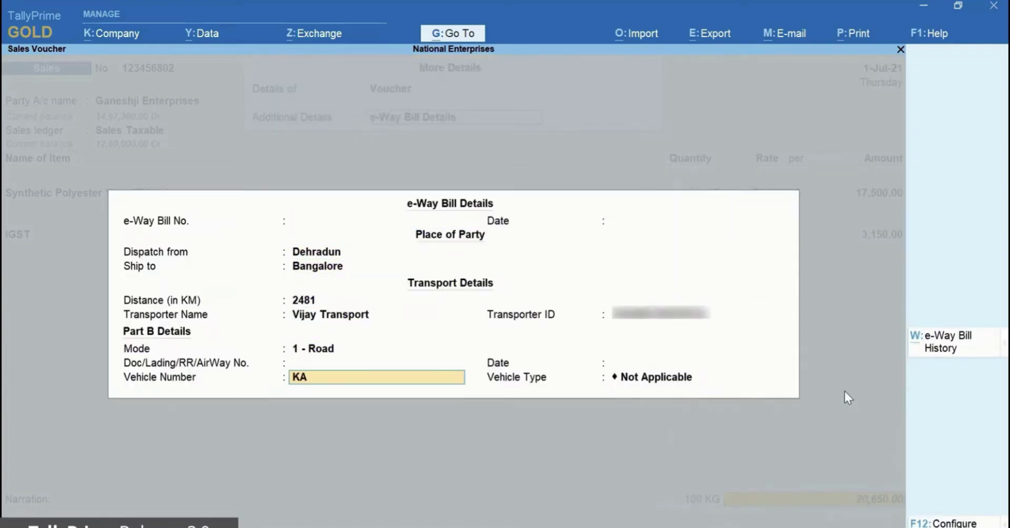
pyautogui.write('05T2345')
pyautogui.press('Return')
pyautogui.press('Return')
# - Save the 100 KG invoice and send its voucher details for e-Way Bill generation
pyautogui.press('Return')
pyautogui.press('Return')
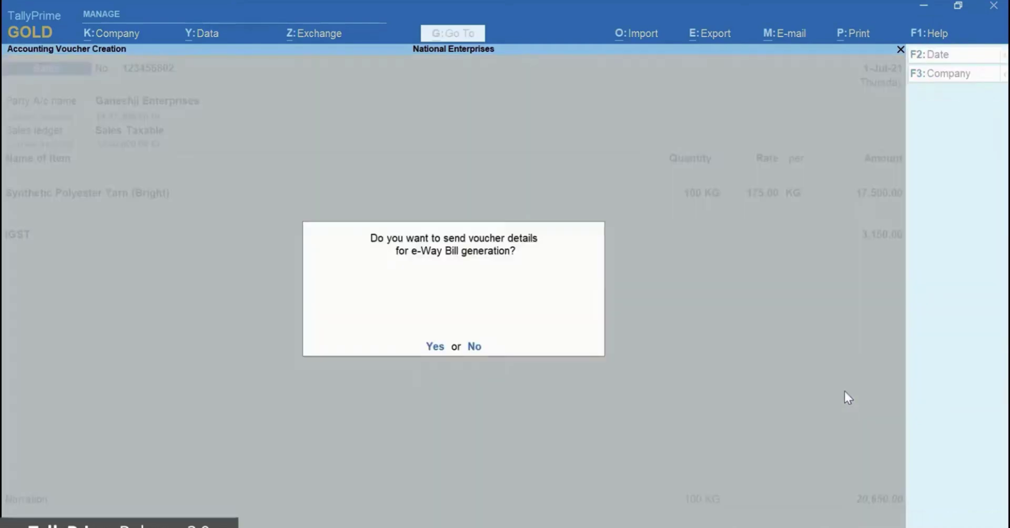
pyautogui.press('Return')
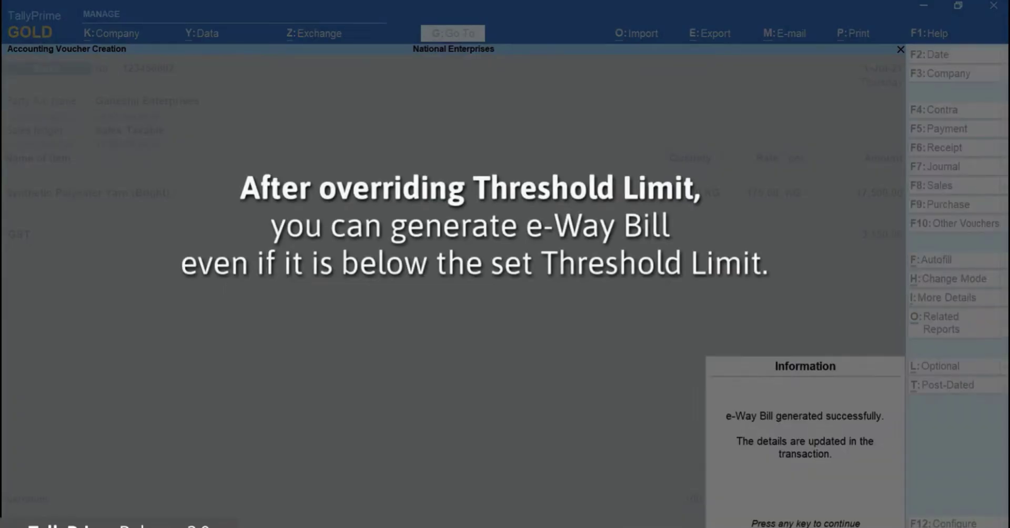
pyautogui.press('Return')
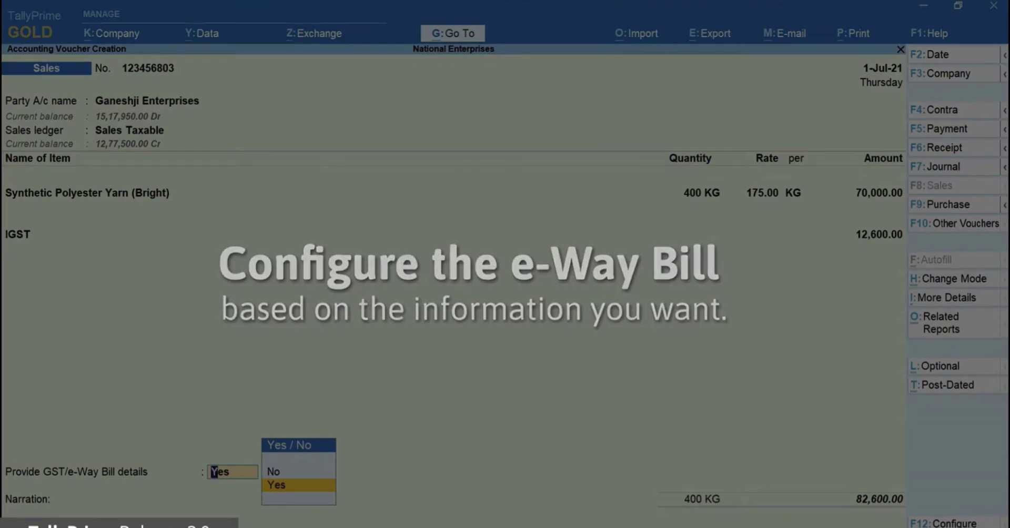
# - Configure the 400 KG invoice's e-Way Bill details to show the consolidated e-Way Bill number and date, and go to that date field
pyautogui.press('Return')
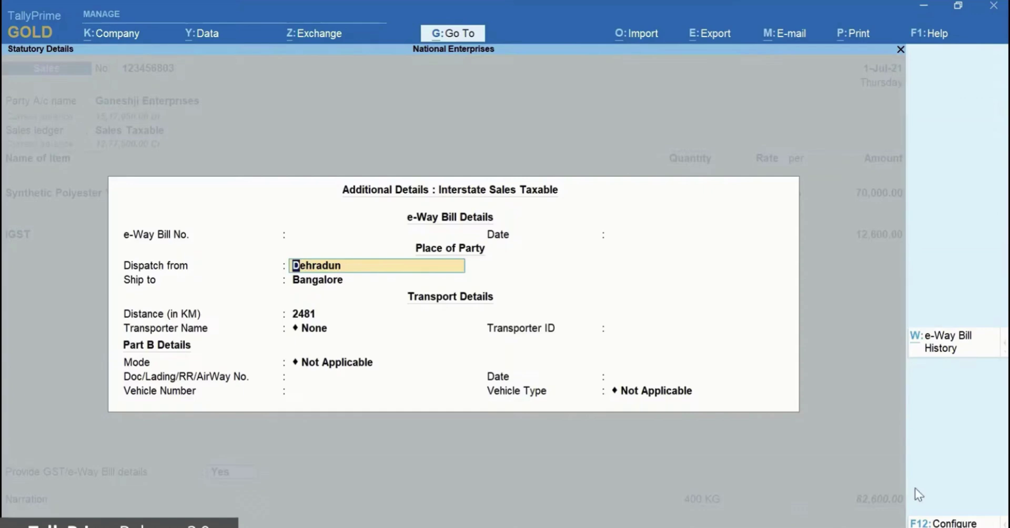
pyautogui.press('F12')
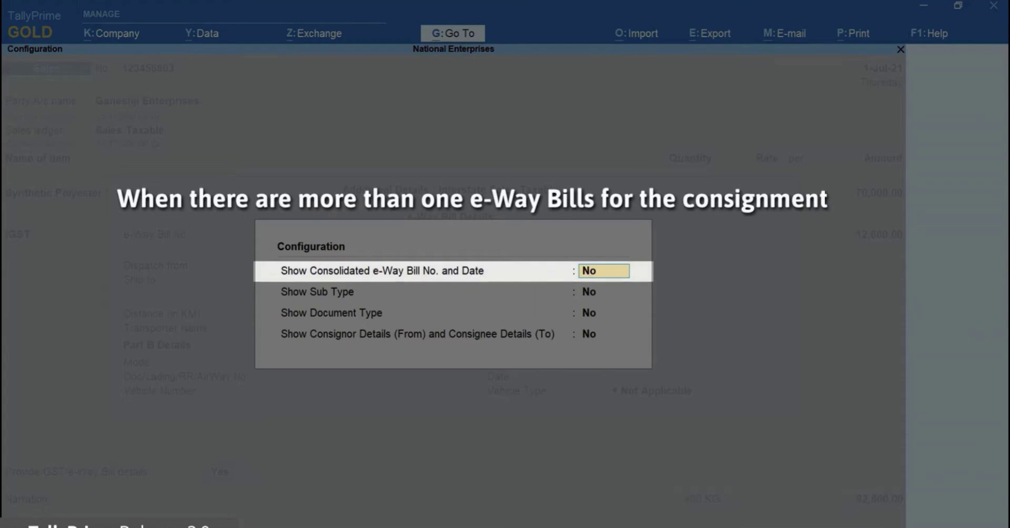
pyautogui.write('Yes')
pyautogui.press('Return')
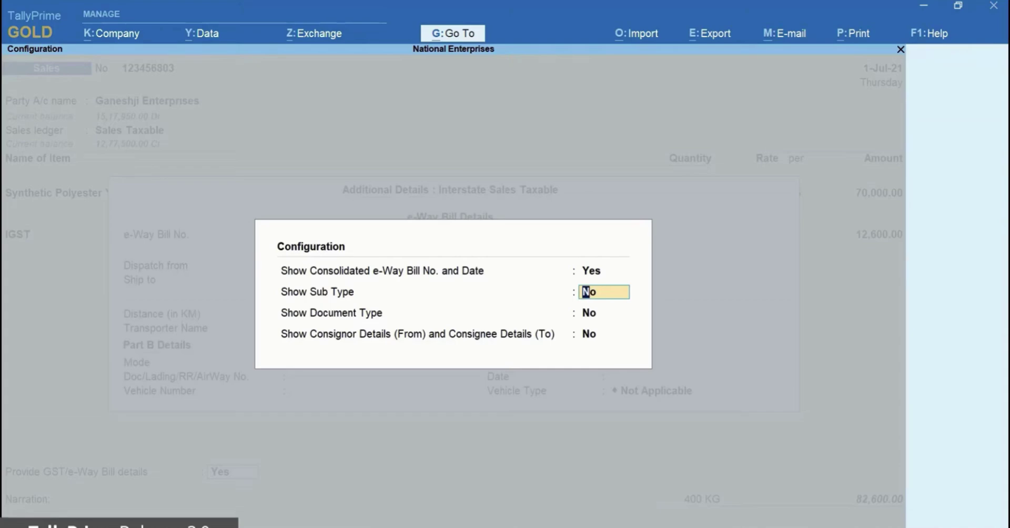
pyautogui.press('Return')
pyautogui.press('Return')
pyautogui.press('Return')
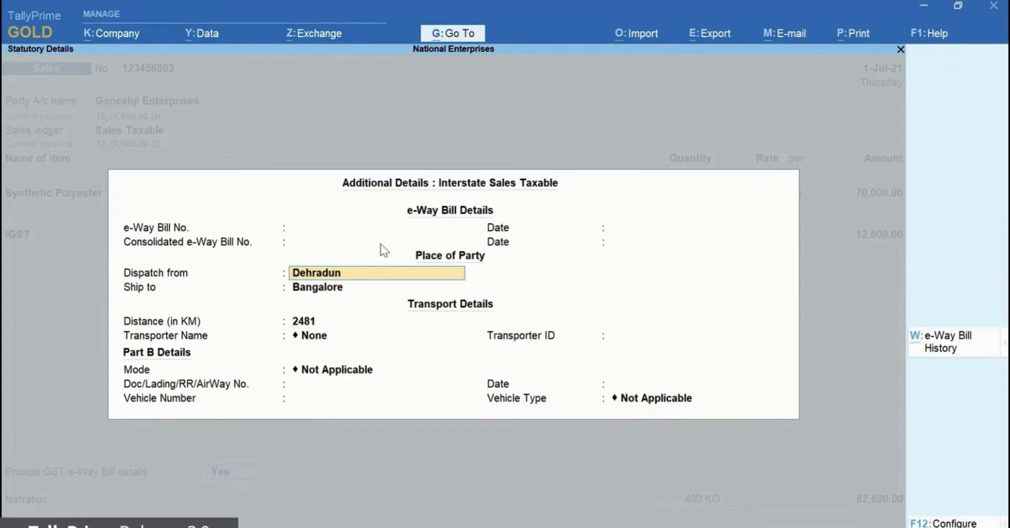
pyautogui.click(380, 243)
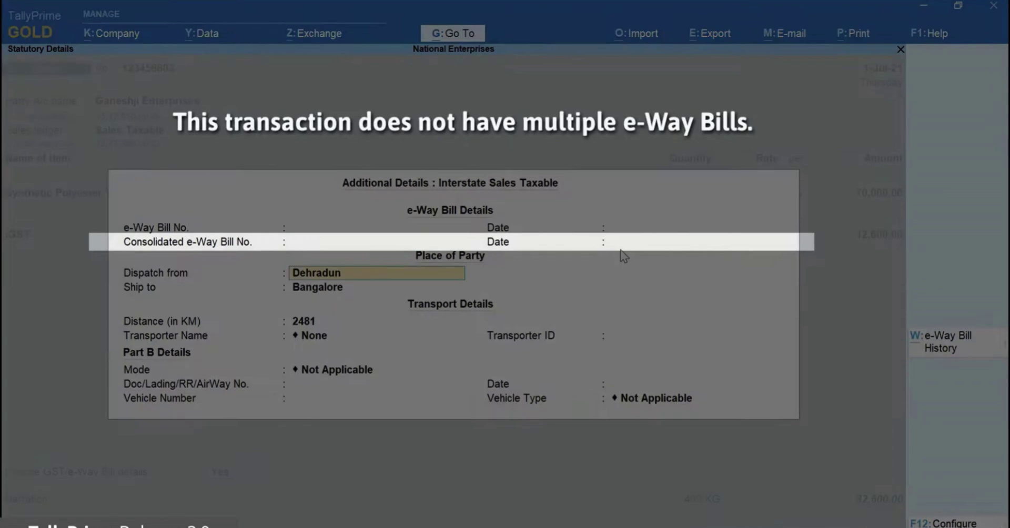
pyautogui.click(621, 250)
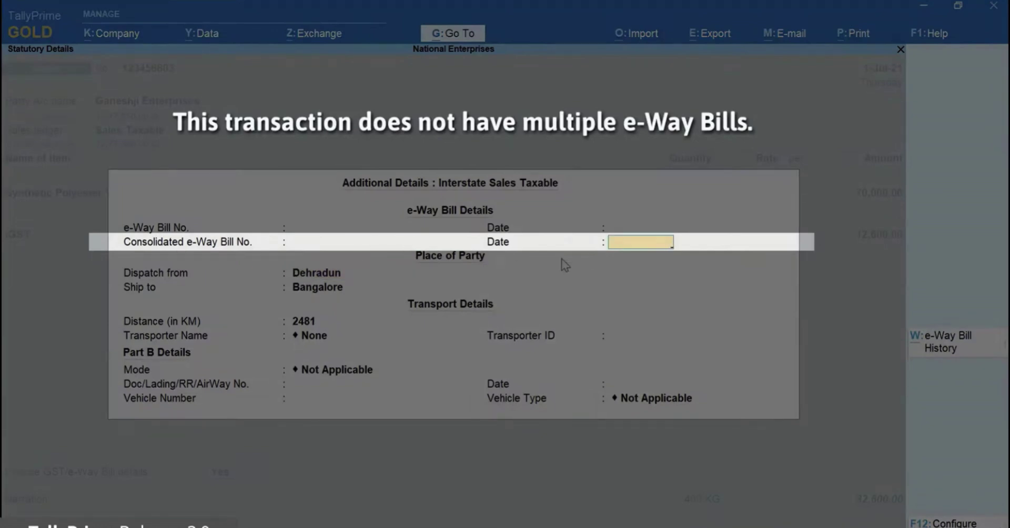
# - Configure the 400 KG invoice's e-Way Bill details to hide the consolidated e-Way Bill number and date and show the Sub Type
pyautogui.hotkey('shift', 'Tab')
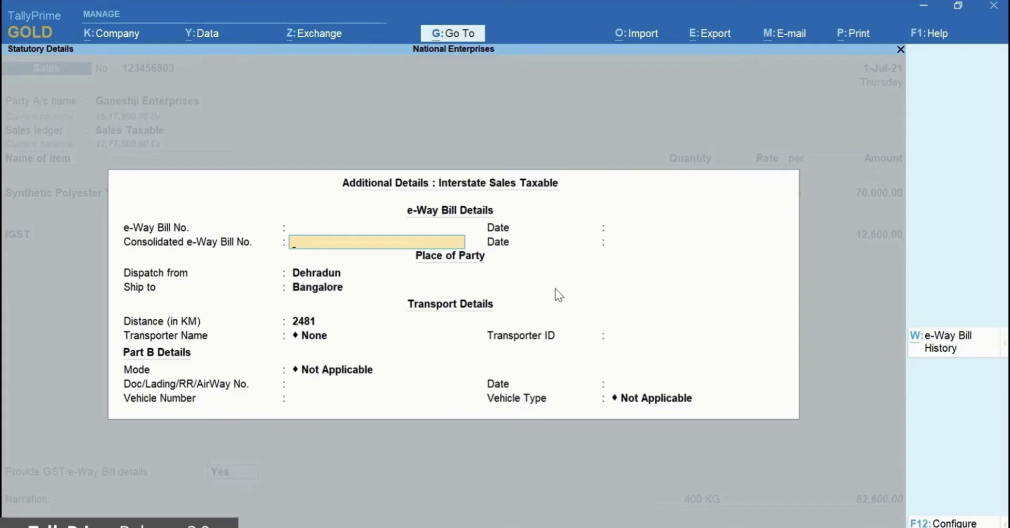
pyautogui.press('F12')
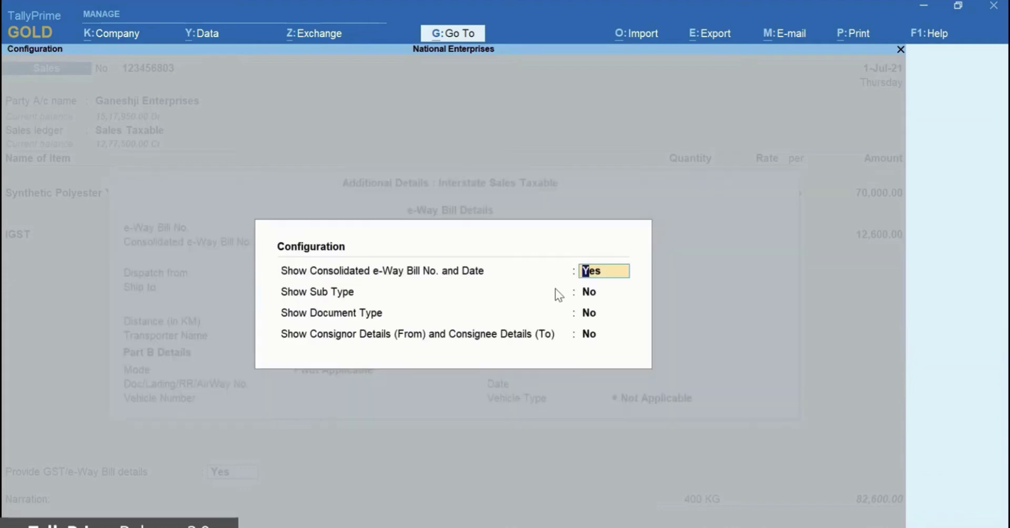
pyautogui.write('n')
pyautogui.press('Return')
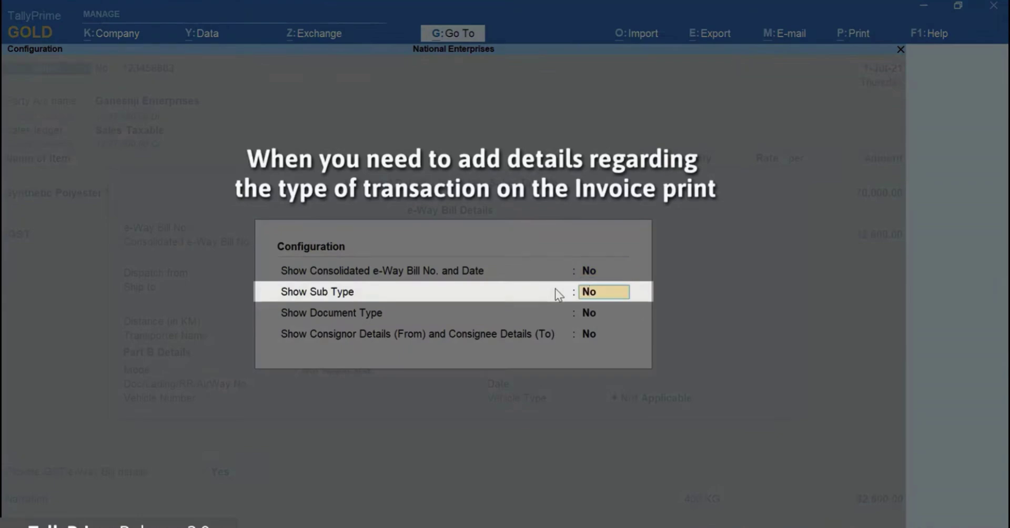
pyautogui.write('y')
pyautogui.hotkey('ctrl', 'a')
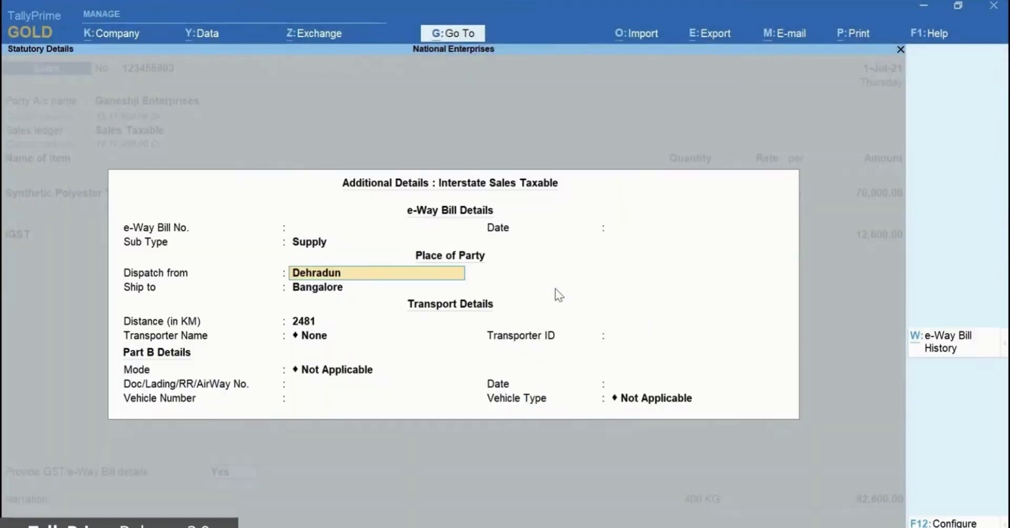
# - Examine the available Sub Type options in the e-Way Bill details and keep Supply
pyautogui.press('Up')
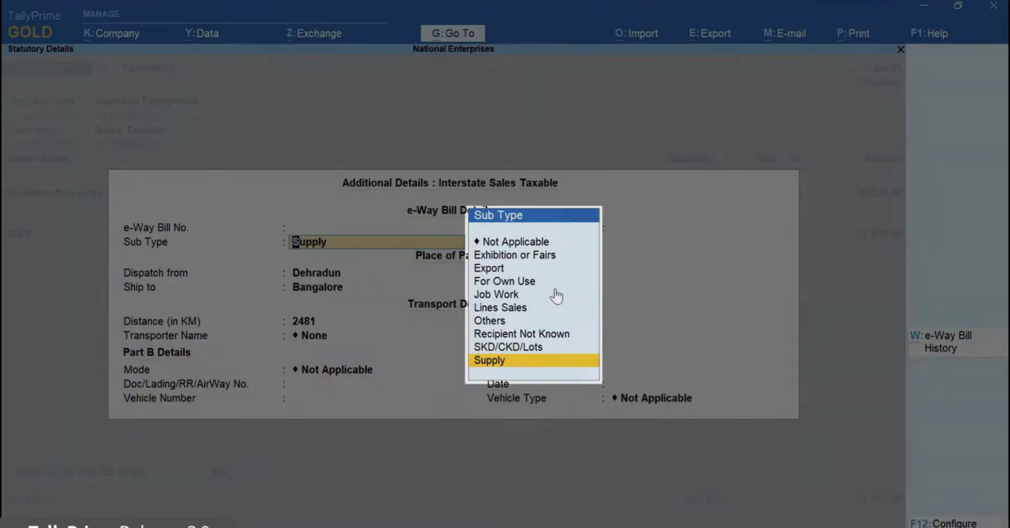
pyautogui.press('Up')
pyautogui.press('Up')
pyautogui.press('Up')
pyautogui.press('Up')
pyautogui.press('Up')
pyautogui.press('Up')
pyautogui.press('Up')
pyautogui.press('Up')
pyautogui.press('Down')
pyautogui.press('Down')
pyautogui.press('Down')
pyautogui.press('Down')
pyautogui.press('Down')
pyautogui.press('Down')
pyautogui.press('Down')
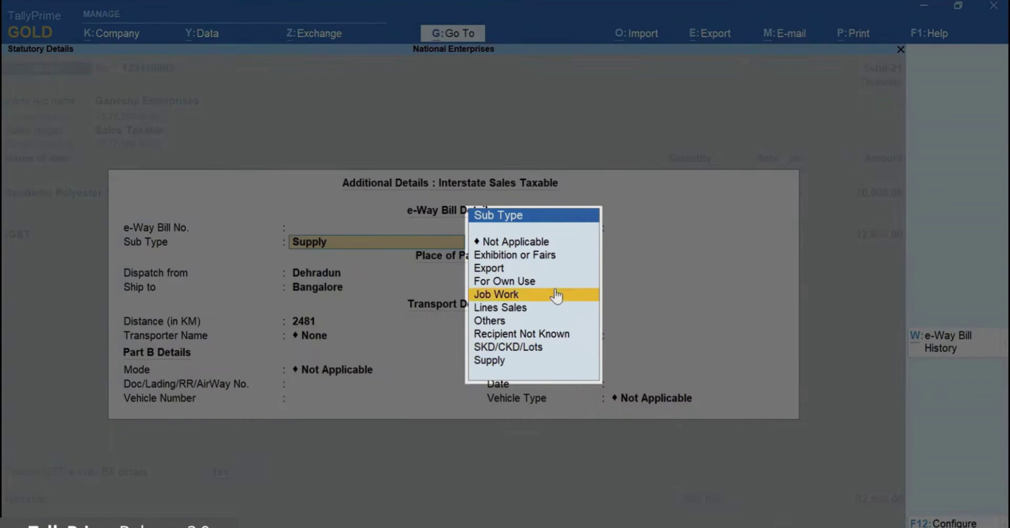
pyautogui.press('Down')
pyautogui.press('Return')
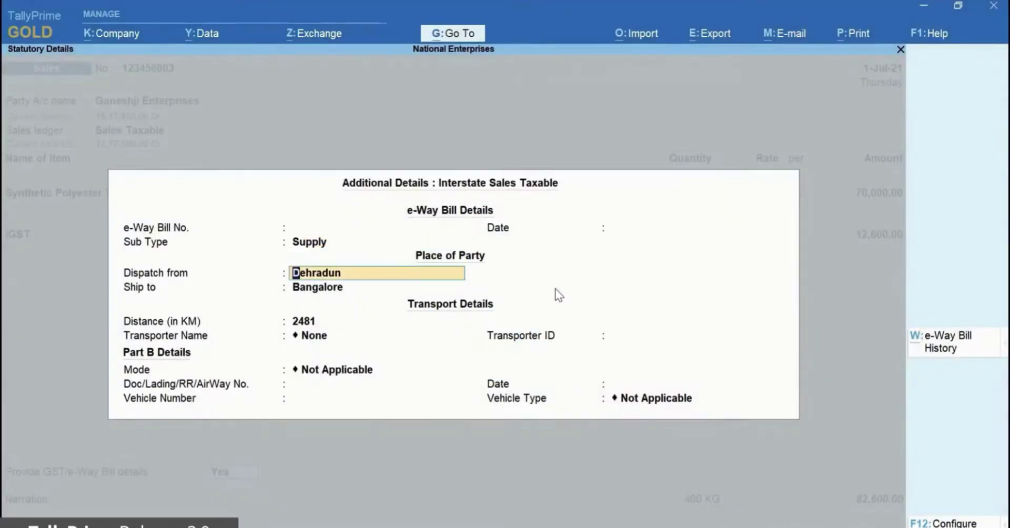
# - Configure the 400 KG invoice's e-Way Bill details to also show the Document Type
pyautogui.press('F12')
pyautogui.press('Down')
pyautogui.press('Down')
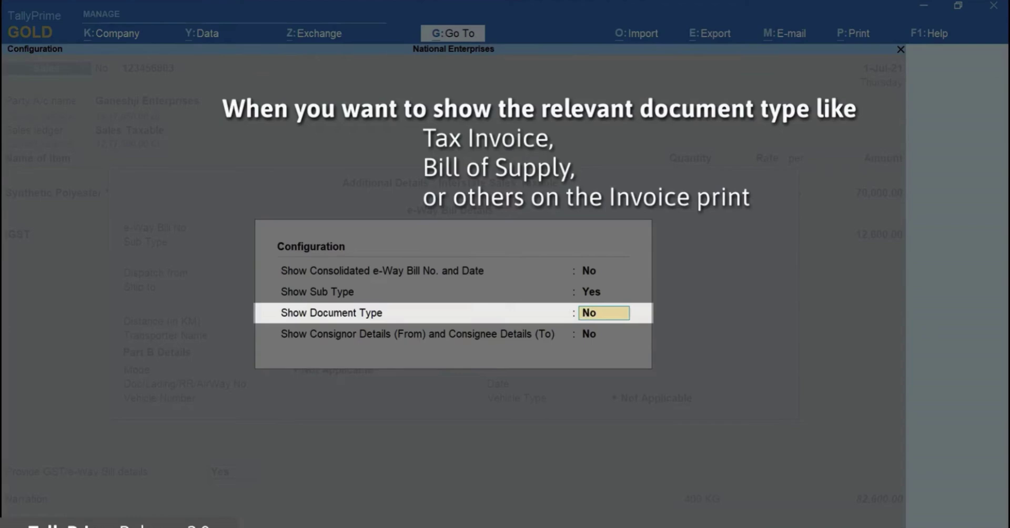
pyautogui.write('Yes')
pyautogui.press('Return')
pyautogui.press('Return')
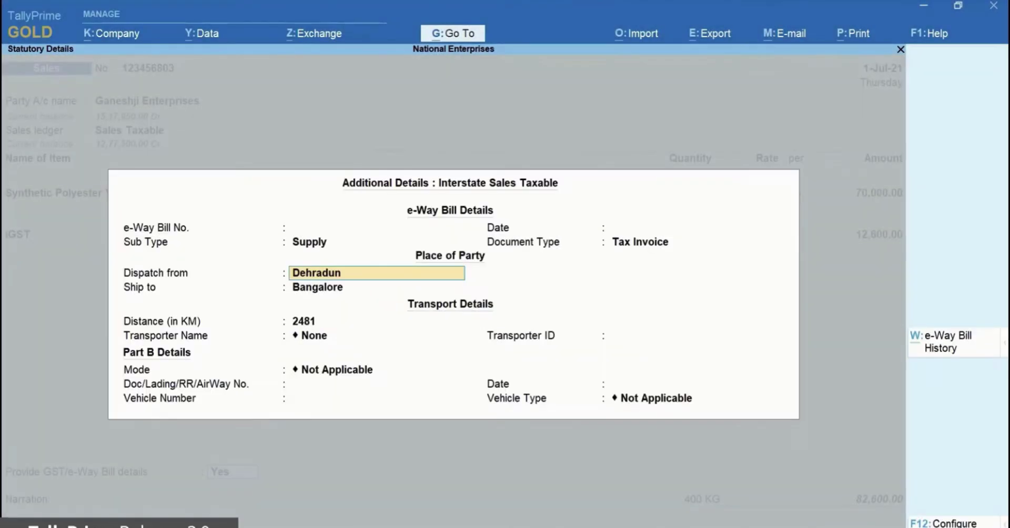
# - Examine the available Document Type options in the e-Way Bill details and keep Tax Invoice
pyautogui.press('Up')
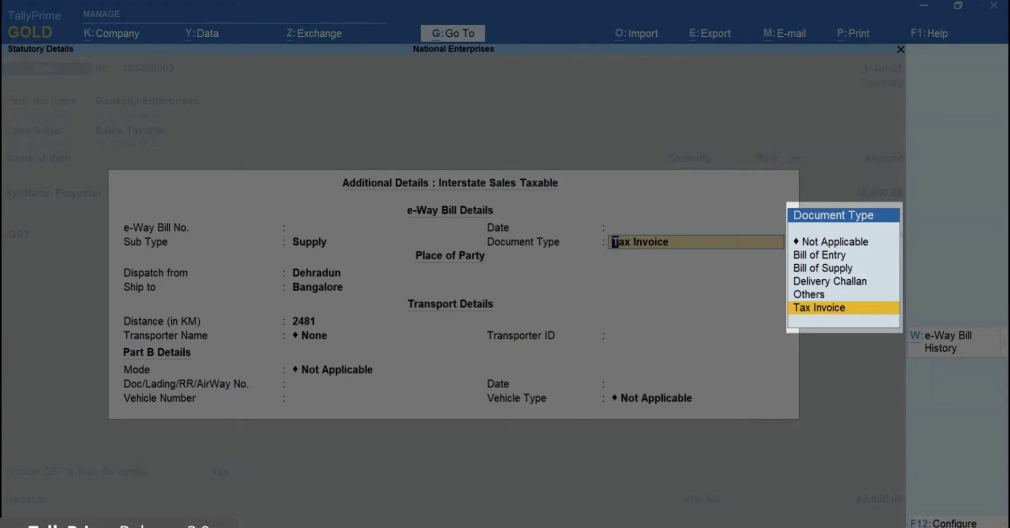
pyautogui.press('Up')
pyautogui.press('Up')
pyautogui.press('Up')
pyautogui.press('Up')
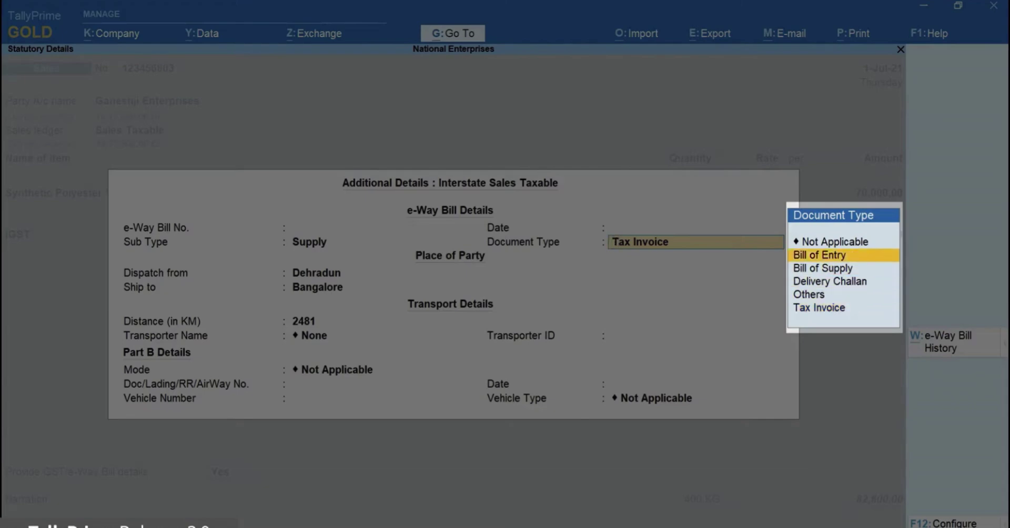
pyautogui.press('Down')
pyautogui.press('Down')
pyautogui.press('Down')
pyautogui.press('Down')
pyautogui.press('Up')
pyautogui.press('Up')
pyautogui.press('Up')
pyautogui.press('Up')
pyautogui.press('Down')
pyautogui.press('Down')
pyautogui.press('Down')
pyautogui.press('Down')
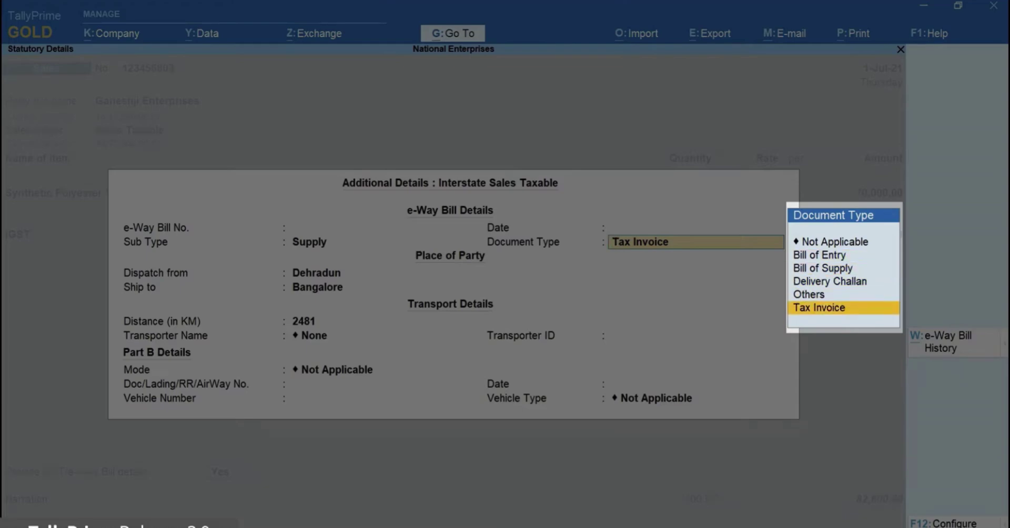
pyautogui.press('Return')
# - Configure the e-Way Bill details to show the Consignor Details (From) and Consignee Details (To)
pyautogui.press('F12')
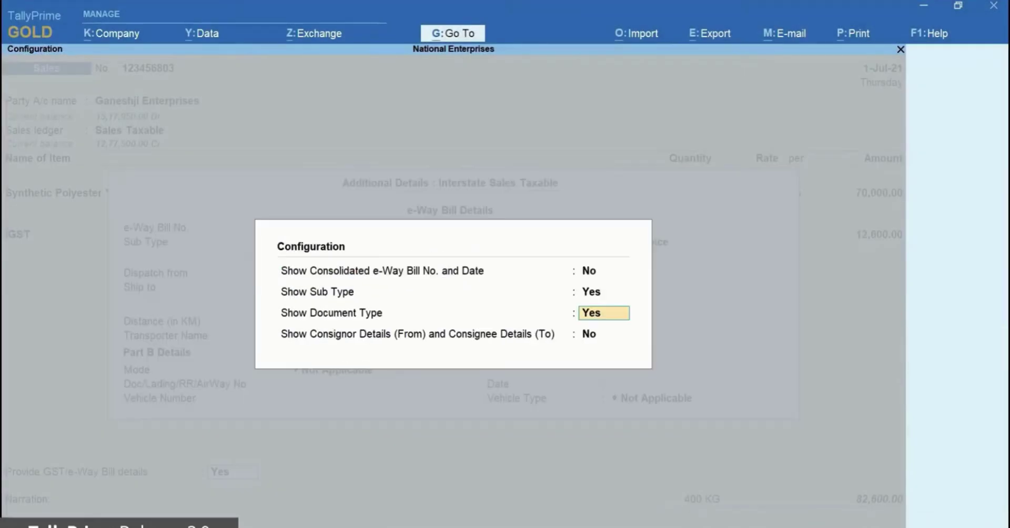
pyautogui.press('Return')
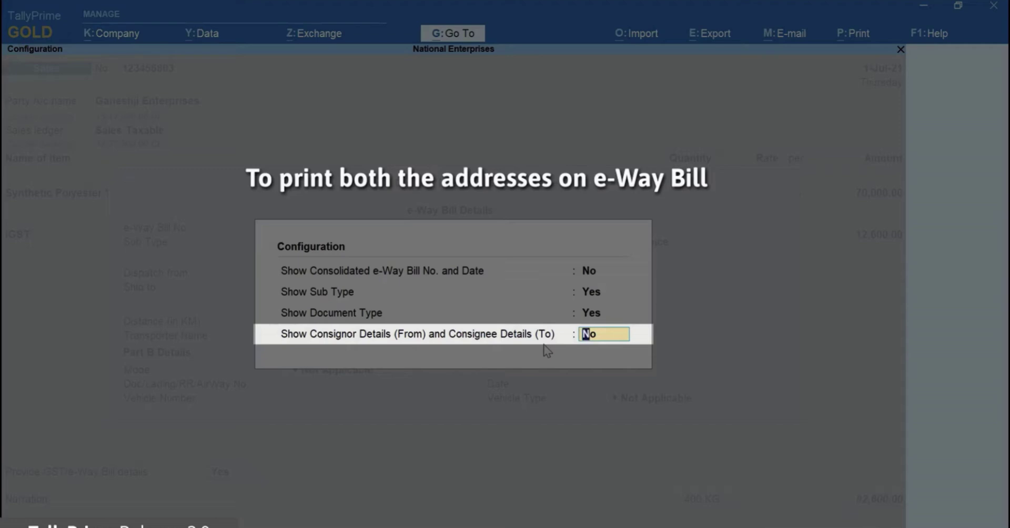
pyautogui.write('Yes')
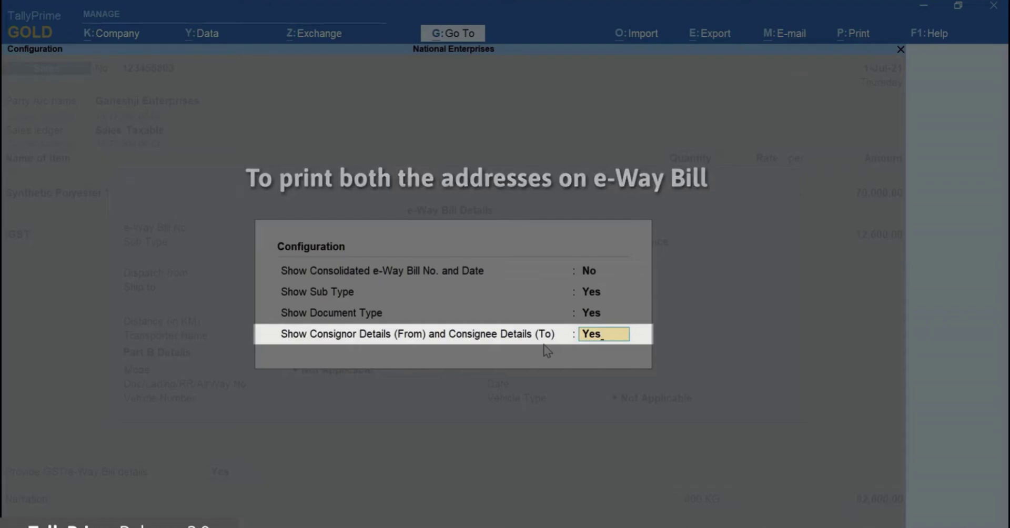
pyautogui.press('Return')
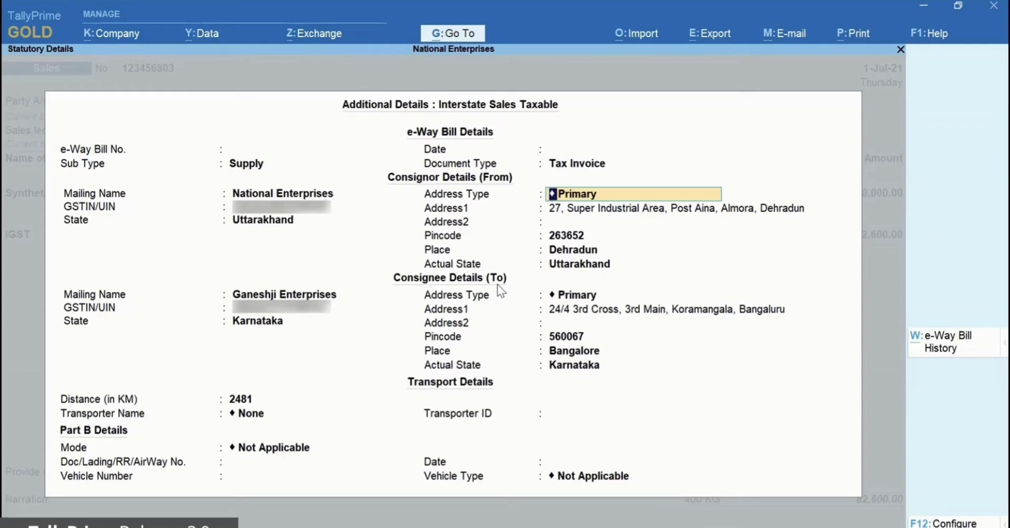
# - Keep Tax Invoice as the document type and accept the Primary address type for both the consignor and the consignee
pyautogui.press('BackSpace')
pyautogui.press('BackSpace')
pyautogui.press('Return')
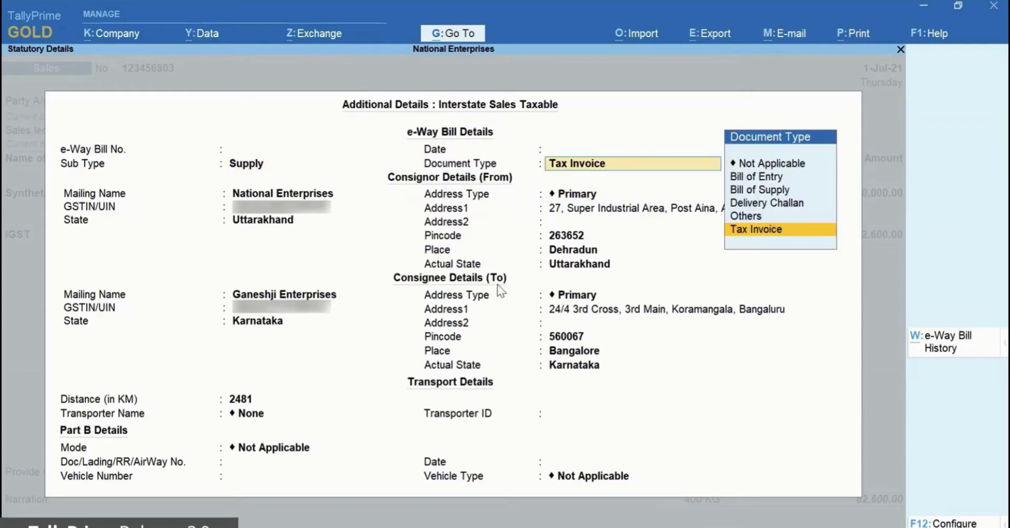
pyautogui.press('Return')
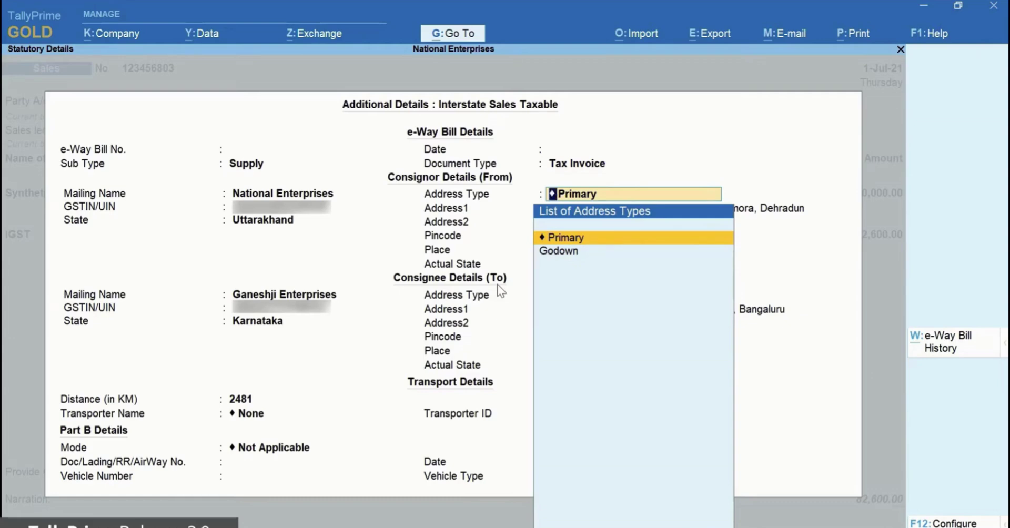
pyautogui.press('Return')
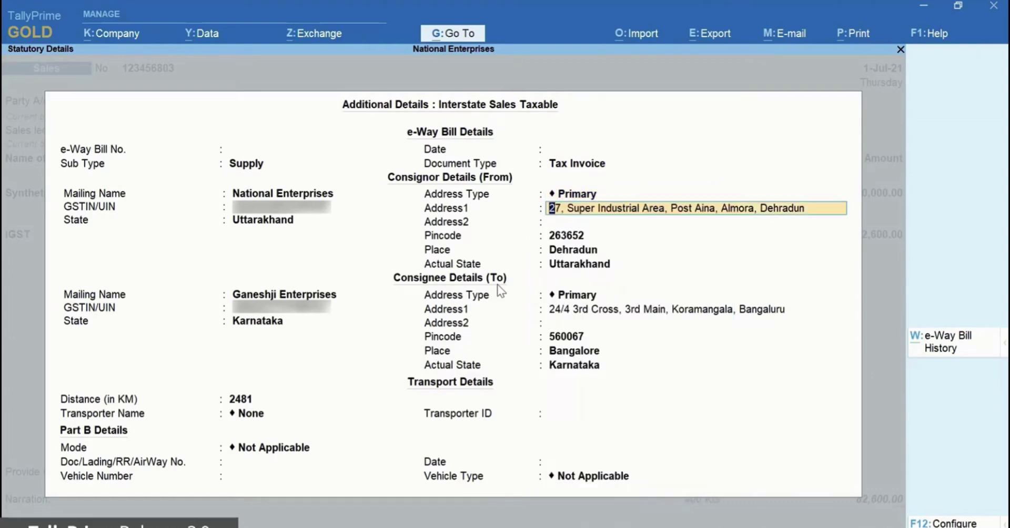
pyautogui.press('Return')
pyautogui.press('Return')
pyautogui.press('Return')
pyautogui.press('Return')
pyautogui.press('Return')
pyautogui.press('Return')
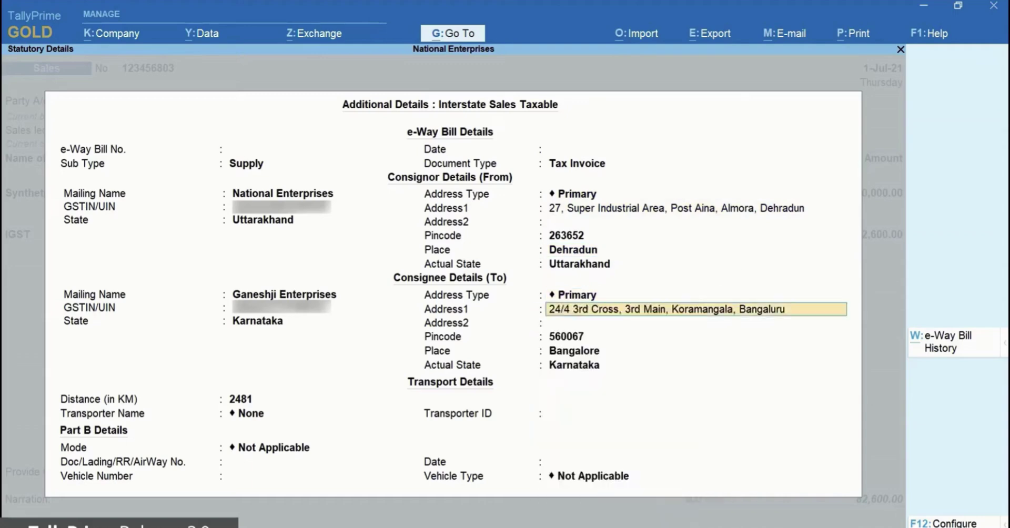
# - Accept the consignee address and distance, choose Vijay Transport as the transporter and keep its transporter ID
pyautogui.press('Return')
pyautogui.press('Return')
pyautogui.press('Return')
pyautogui.press('Return')
pyautogui.press('Down')
pyautogui.press('Return')
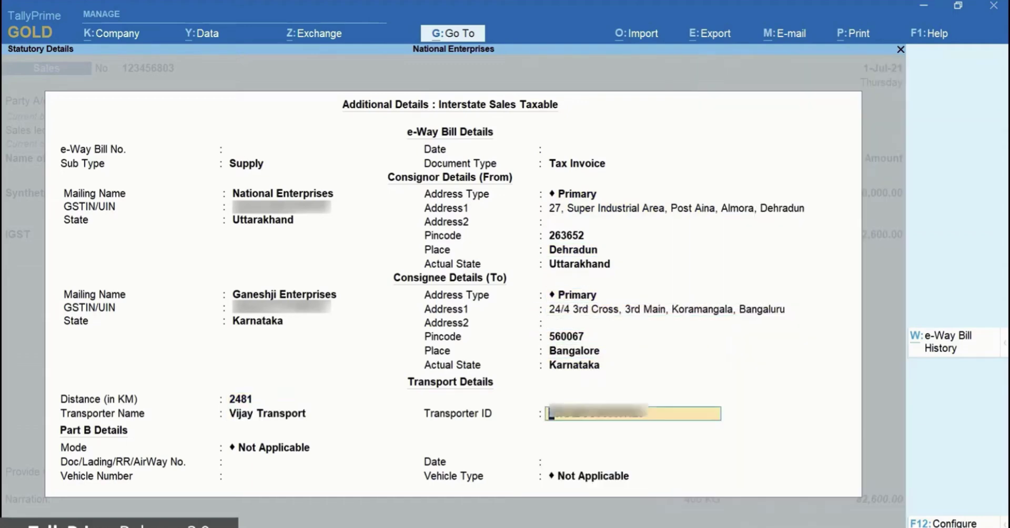
pyautogui.press('Return')
pyautogui.press('Down')
pyautogui.press('Return')
pyautogui.write('KA05')
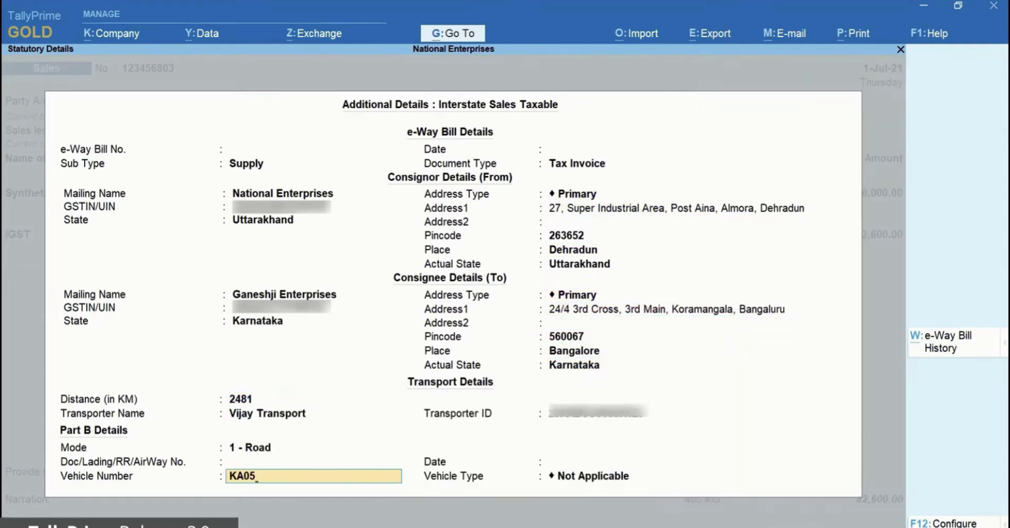
pyautogui.write('N3241')
pyautogui.press('Return')
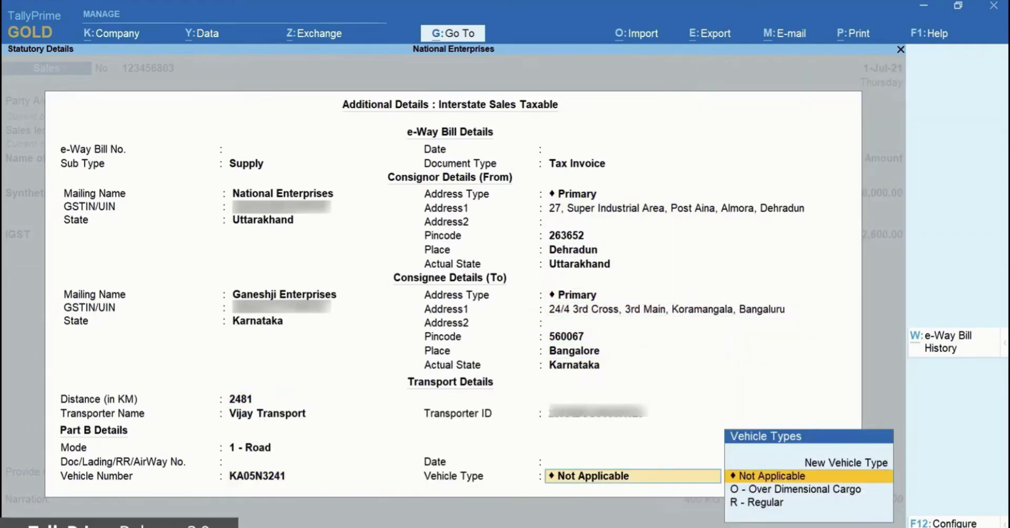
pyautogui.press('Down')
pyautogui.press('Down')
pyautogui.press('Return')
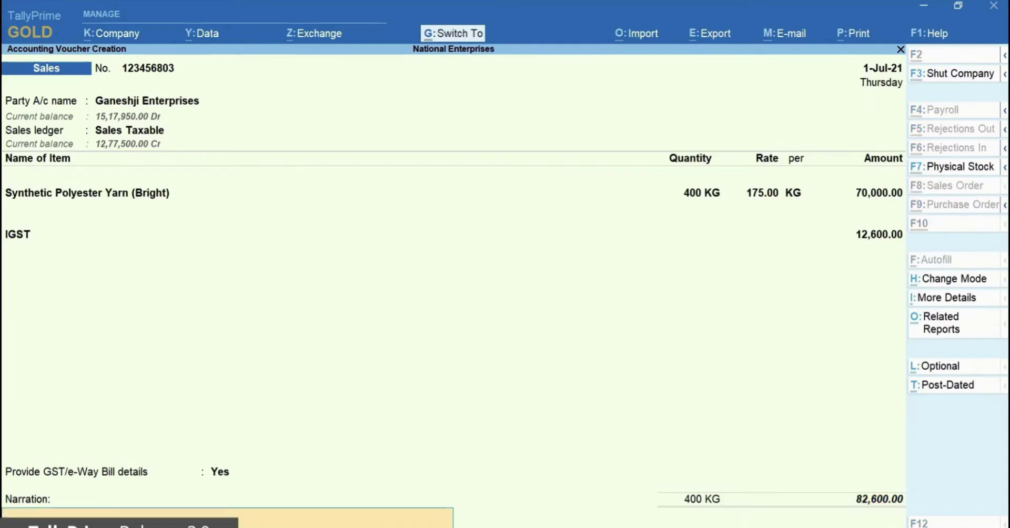
# - Save the 400 KG invoice and send its voucher details for e-Way Bill generation
pyautogui.hotkey('ctrl', 'a')
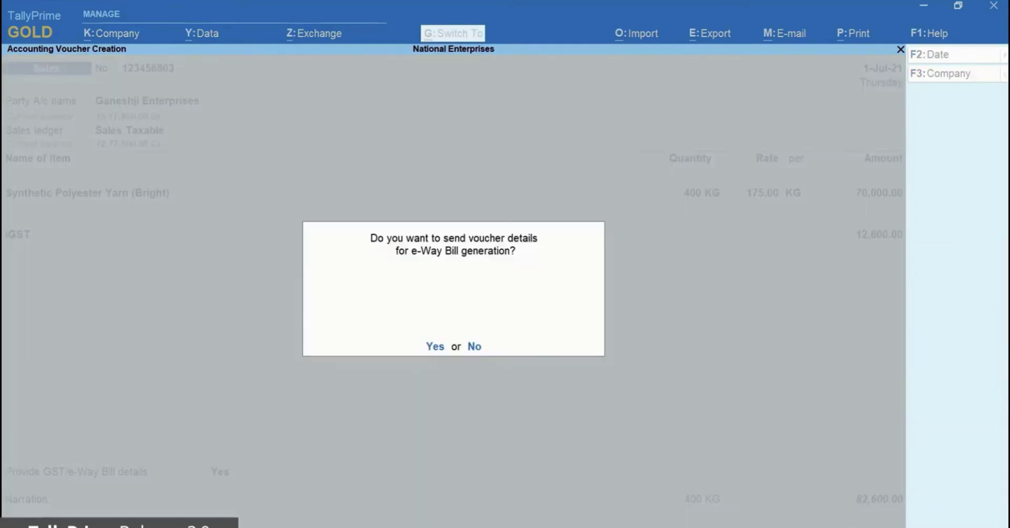
pyautogui.press('Return')
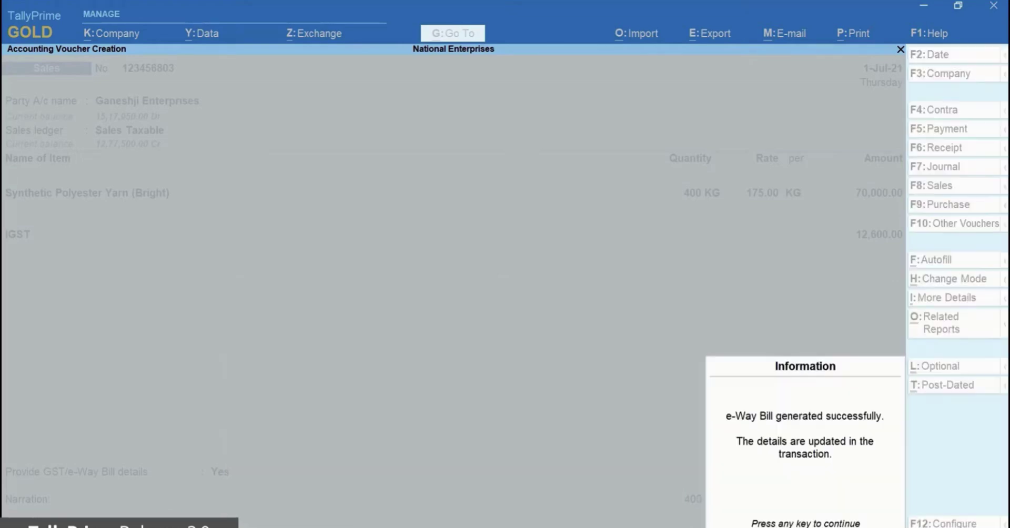
pyautogui.press('Return')
# - Preview the 400 KG invoice's printout at its e-Way Bill page and enlarge it for reading
pyautogui.click(453, 362)
pyautogui.press('pagedown')
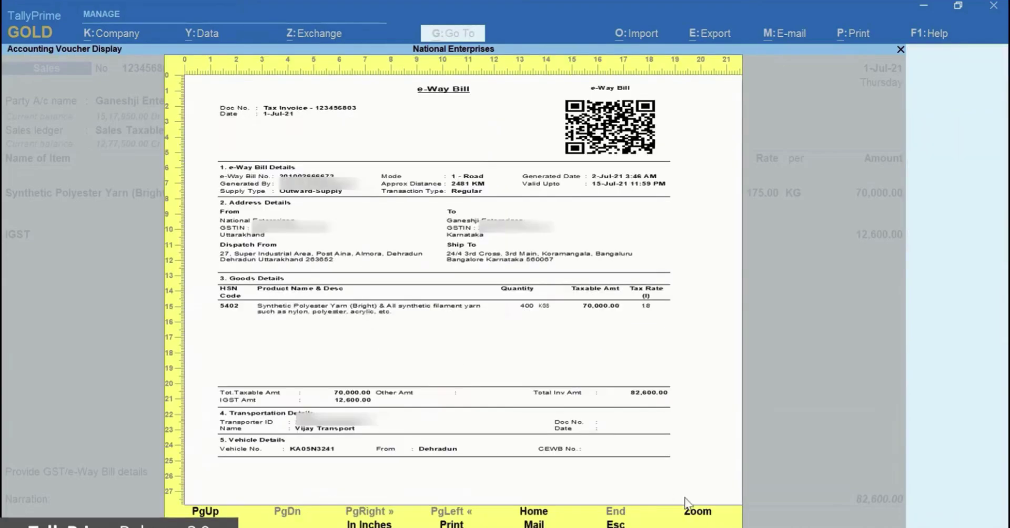
pyautogui.click(697, 513)
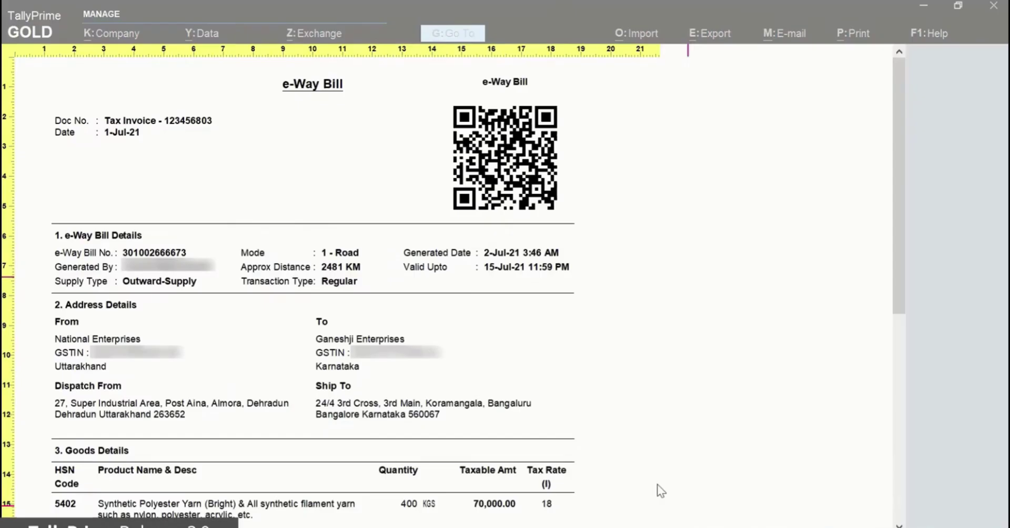